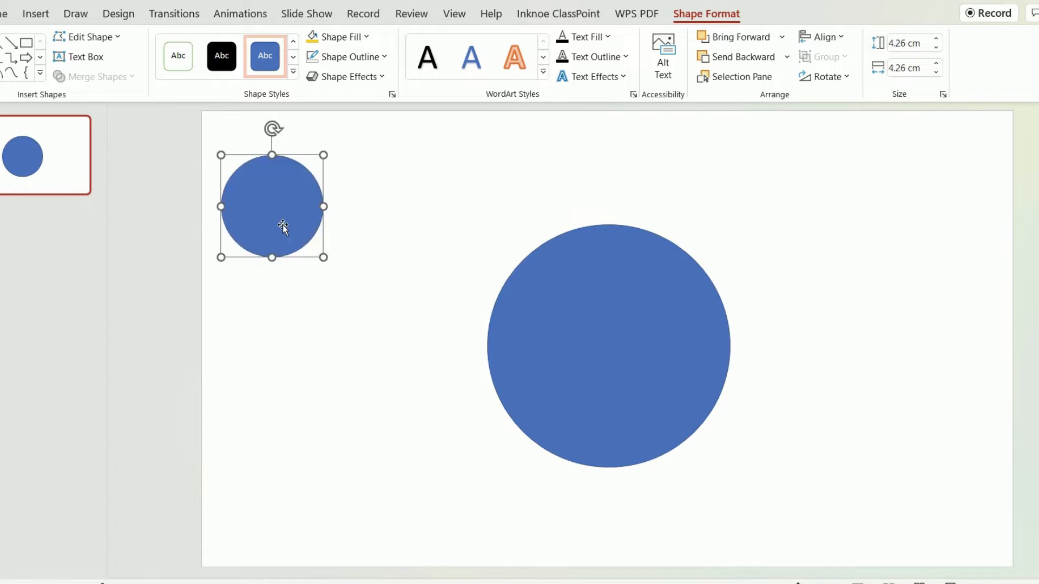
# Duplicate the small blue circle and shrink the copy so it sits inside the original.
pyautogui.hotkey('ctrl', 'c')
pyautogui.hotkey('ctrl', 'v')
pyautogui.moveTo(371, 332); pyautogui.dragTo(345, 307)
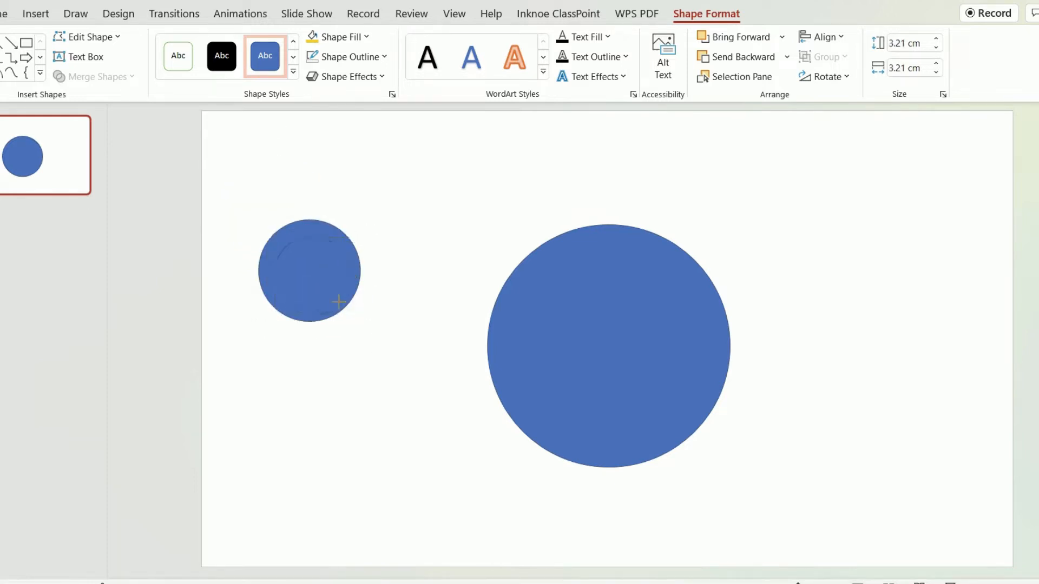
# Give the outer eye circle a white fill without an outline and the inner circle solid black.
pyautogui.click(300, 233)
pyautogui.click(180, 58)
pyautogui.click(312, 57)
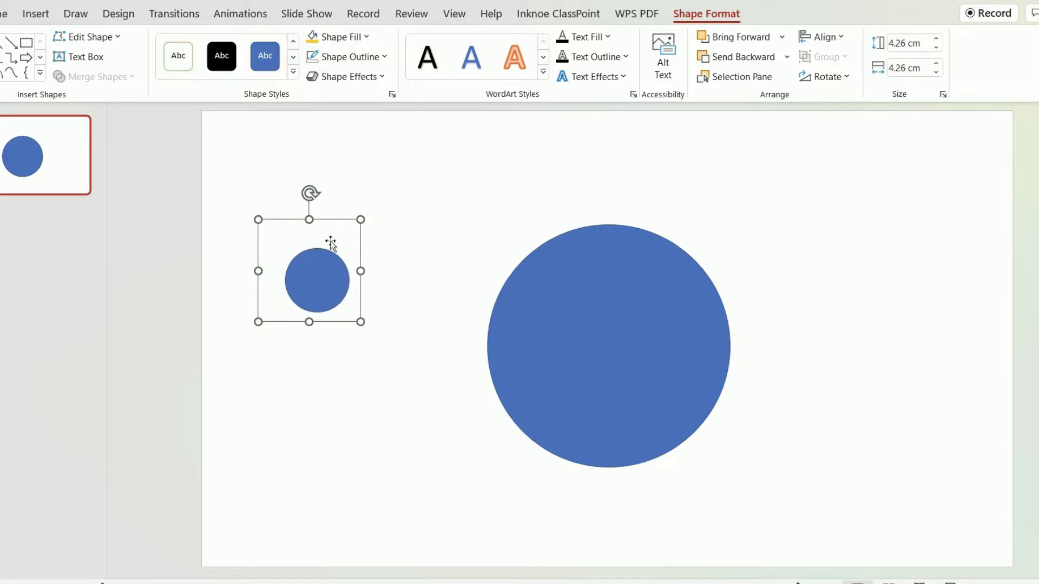
pyautogui.click(318, 270)
pyautogui.click(212, 56)
# Shrink the white eye and its black pupil together and place a duplicate of the eye beside it.
pyautogui.moveTo(404, 364); pyautogui.dragTo(207, 168)
pyautogui.click(345, 245)
pyautogui.moveTo(366, 326); pyautogui.dragTo(377, 265)
pyautogui.hotkey('ctrl', 'c')
pyautogui.hotkey('ctrl', 'v')
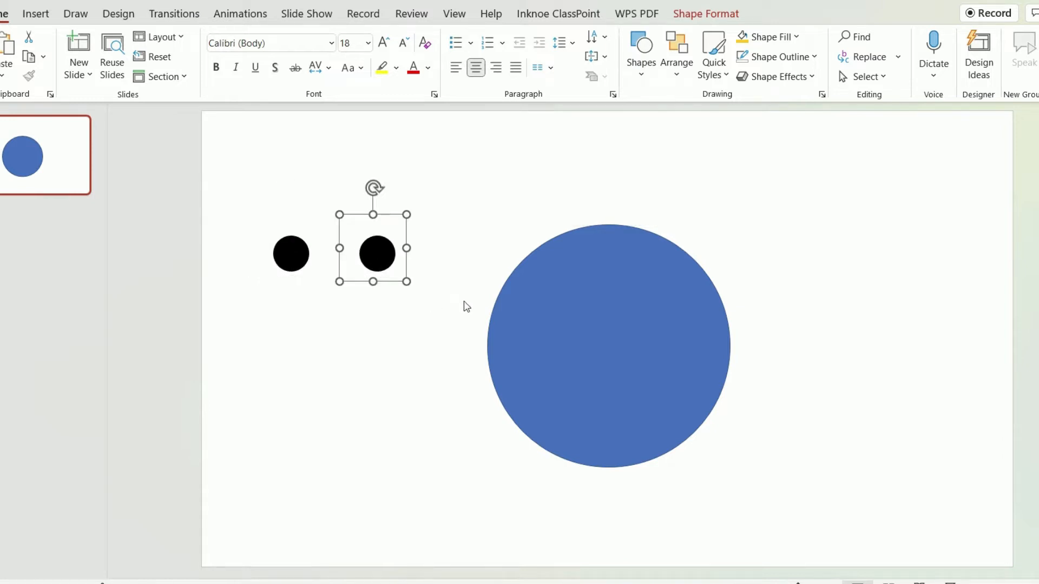
# Fill the large circle with a custom orange color and move it slightly up the slide.
pyautogui.click(578, 353)
pyautogui.click(705, 17)
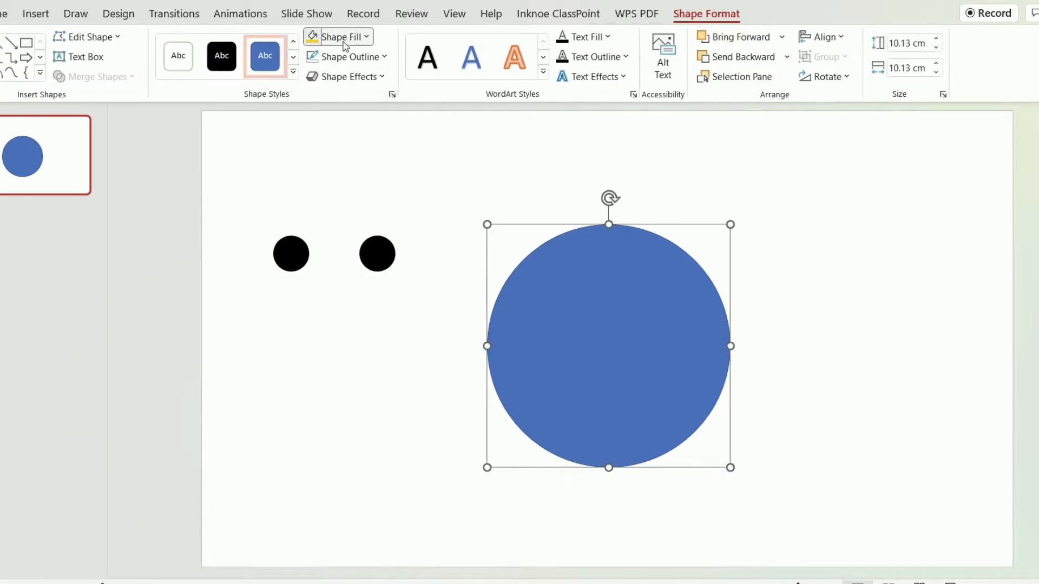
pyautogui.click(341, 37)
pyautogui.click(397, 124)
pyautogui.click(341, 37)
pyautogui.click(357, 227)
pyautogui.moveTo(549, 247)
pyautogui.mouseDown()
pyautogui.moveTo(553, 222)
pyautogui.moveTo(547, 228)
pyautogui.mouseUp()
pyautogui.click(430, 196)
pyautogui.click(602, 158)
pyautogui.click(752, 348)
pyautogui.moveTo(652, 326); pyautogui.dragTo(641, 292)
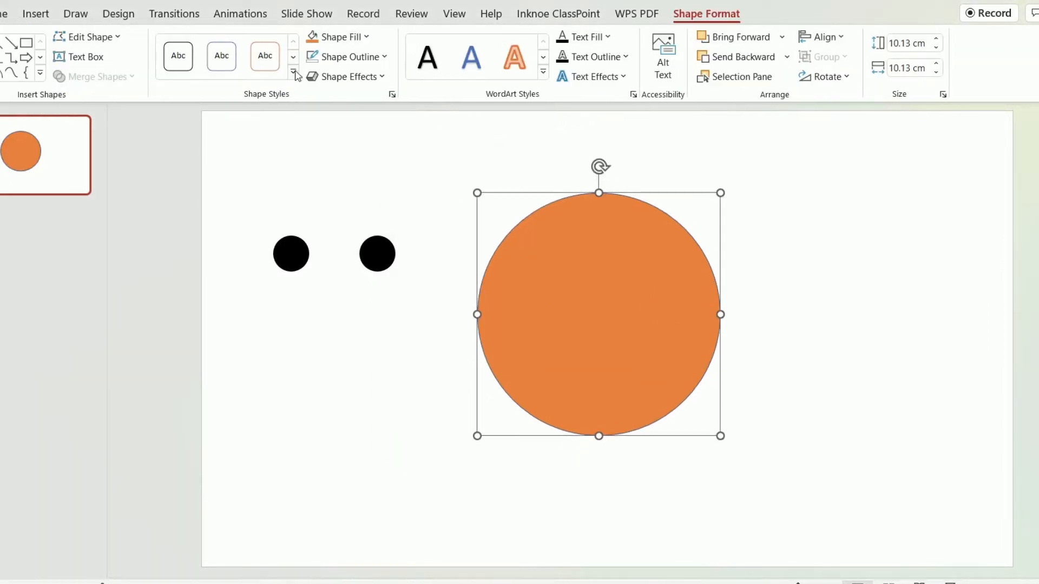
# Give the large orange circle a black outline 2¼ pt thick.
pyautogui.click(346, 57)
pyautogui.moveTo(378, 338)
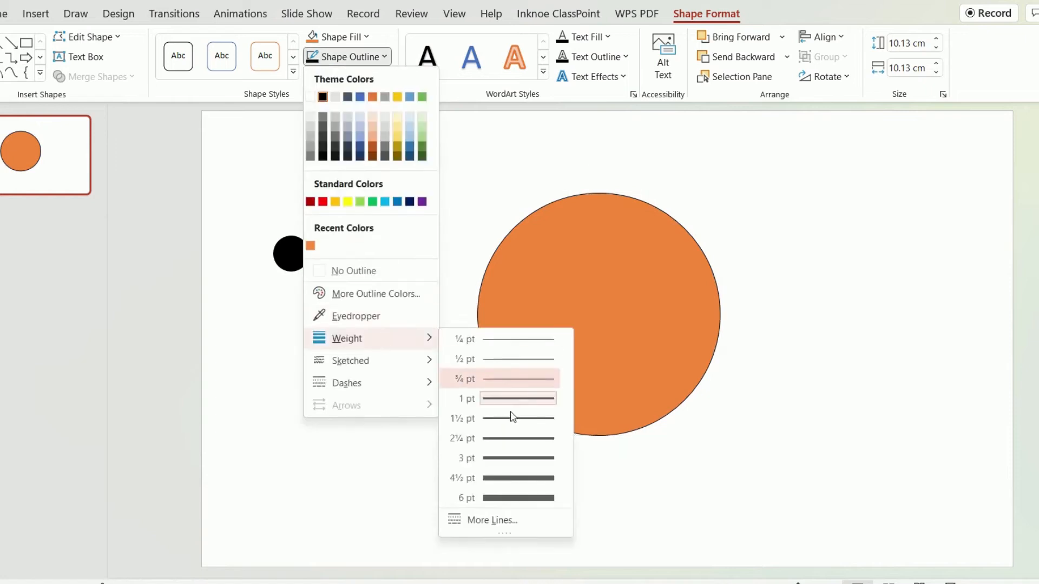
pyautogui.click(514, 438)
pyautogui.click(429, 301)
# Move both eyes onto the orange face circle, side by side.
pyautogui.click(375, 253)
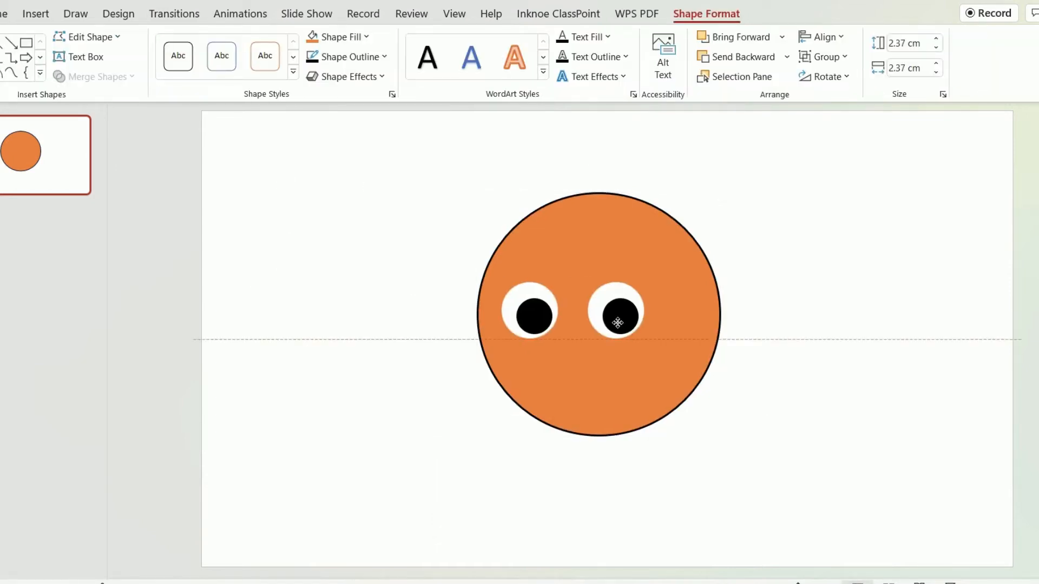
pyautogui.moveTo(617, 323); pyautogui.dragTo(634, 320)
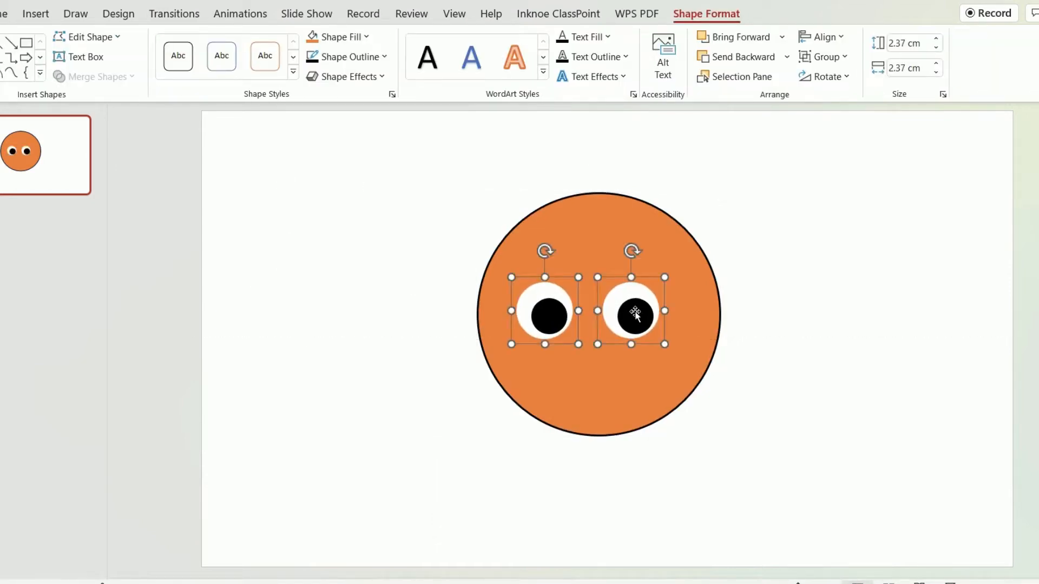
pyautogui.moveTo(556, 317); pyautogui.dragTo(558, 318)
pyautogui.click(808, 344)
# Shift the pupil of the right eye slightly up and to the right within its white circle.
pyautogui.click(636, 316)
pyautogui.moveTo(636, 316); pyautogui.dragTo(643, 304)
pyautogui.click(640, 309)
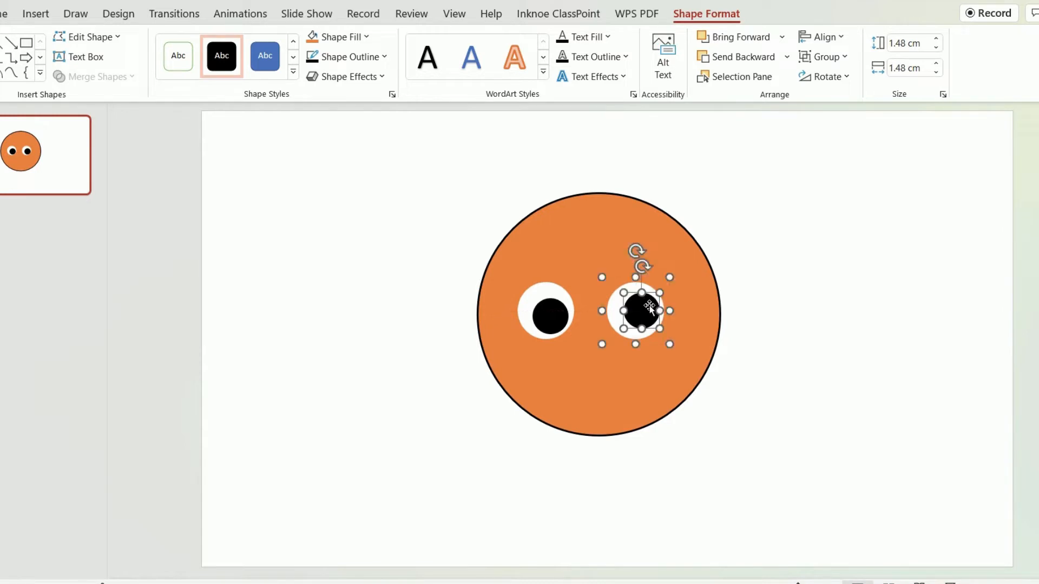
pyautogui.click(798, 375)
# Enlarge both eyes proportionally and set the right eye slightly higher than the left one.
pyautogui.click(548, 315)
pyautogui.click(551, 314)
pyautogui.click(759, 372)
pyautogui.moveTo(645, 326)
pyautogui.mouseDown()
pyautogui.moveTo(650, 319)
pyautogui.moveTo(691, 354)
pyautogui.moveTo(660, 330)
pyautogui.mouseUp()
pyautogui.click(757, 368)
pyautogui.click(563, 325)
pyautogui.click(751, 366)
pyautogui.moveTo(576, 340); pyautogui.dragTo(568, 335)
pyautogui.click(750, 405)
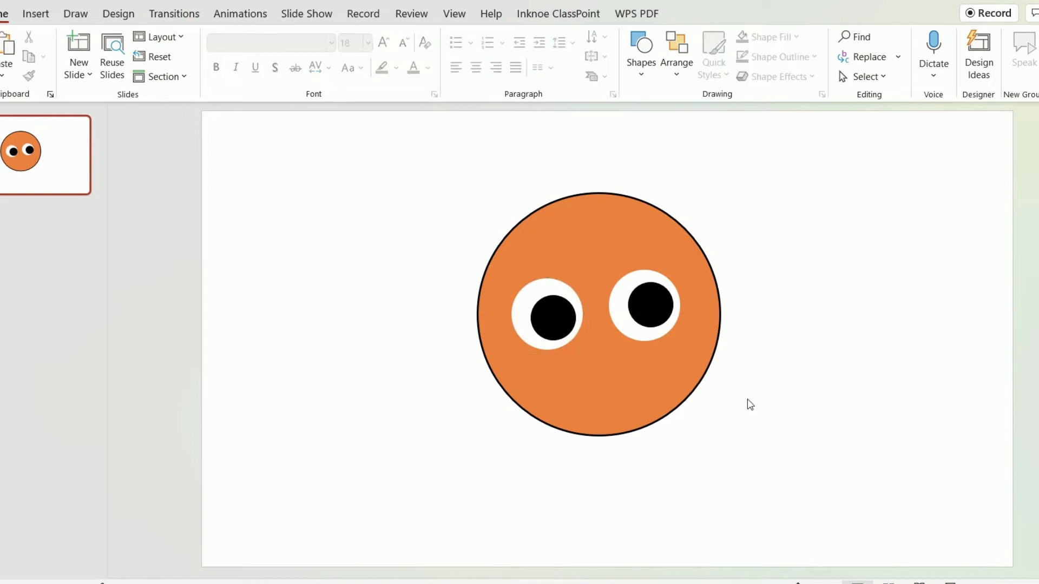
# Draw a block arc beside the face and thin it to a narrow curve.
pyautogui.click(36, 14)
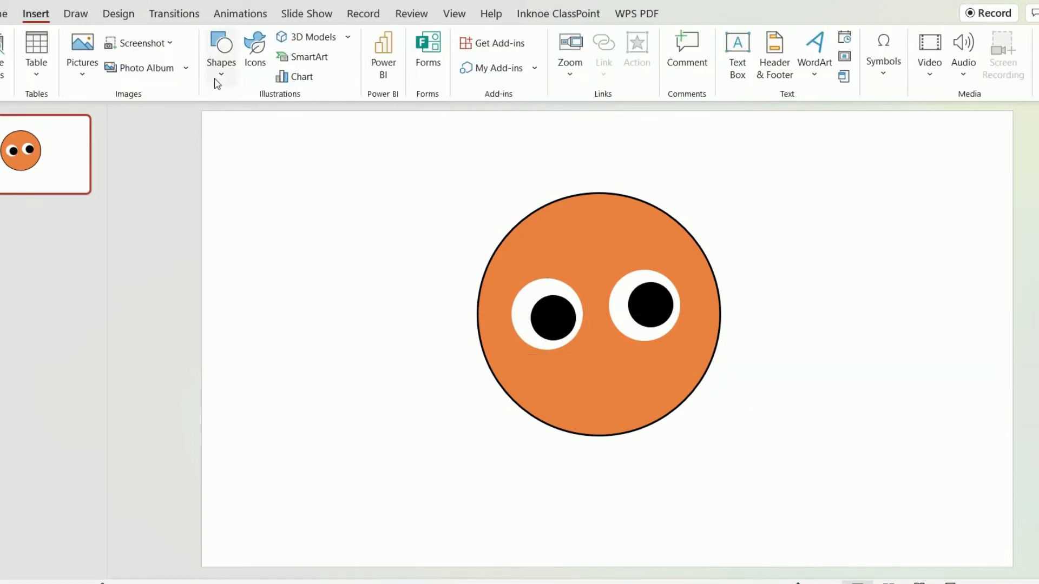
pyautogui.click(219, 59)
pyautogui.click(259, 301)
pyautogui.moveTo(277, 296); pyautogui.dragTo(437, 453)
pyautogui.moveTo(430, 352)
pyautogui.mouseDown()
pyautogui.moveTo(419, 367)
pyautogui.moveTo(428, 371)
pyautogui.mouseUp()
# Apply the solid black style to the arc and place it as a frowning mouth, about 3.47 cm wide and 1.82 cm tall.
pyautogui.click(221, 56)
pyautogui.moveTo(358, 296); pyautogui.dragTo(656, 356)
pyautogui.moveTo(714, 438); pyautogui.dragTo(634, 377)
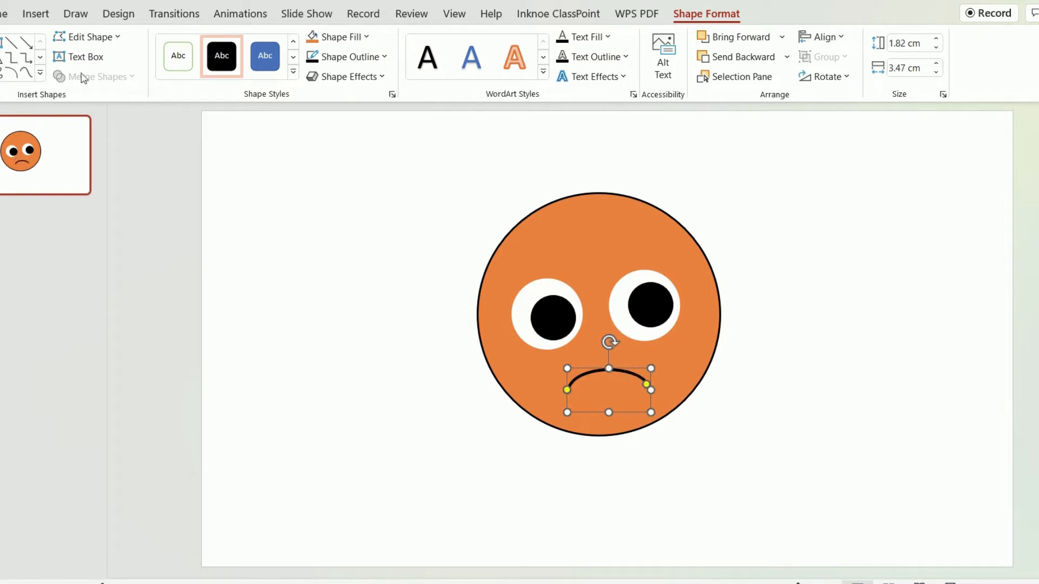
# Draw a circle about 2.81 cm wide over the left cheek and fill it dark red.
pyautogui.moveTo(302, 278)
pyautogui.mouseDown()
pyautogui.moveTo(413, 348)
pyautogui.moveTo(389, 329)
pyautogui.moveTo(383, 359)
pyautogui.moveTo(540, 368)
pyautogui.moveTo(567, 384)
pyautogui.mouseUp()
pyautogui.moveTo(546, 363); pyautogui.dragTo(550, 363)
pyautogui.click(335, 37)
pyautogui.click(310, 182)
# Change the cheek circle to a brighter custom red and remove its outline.
pyautogui.click(335, 36)
pyautogui.click(374, 277)
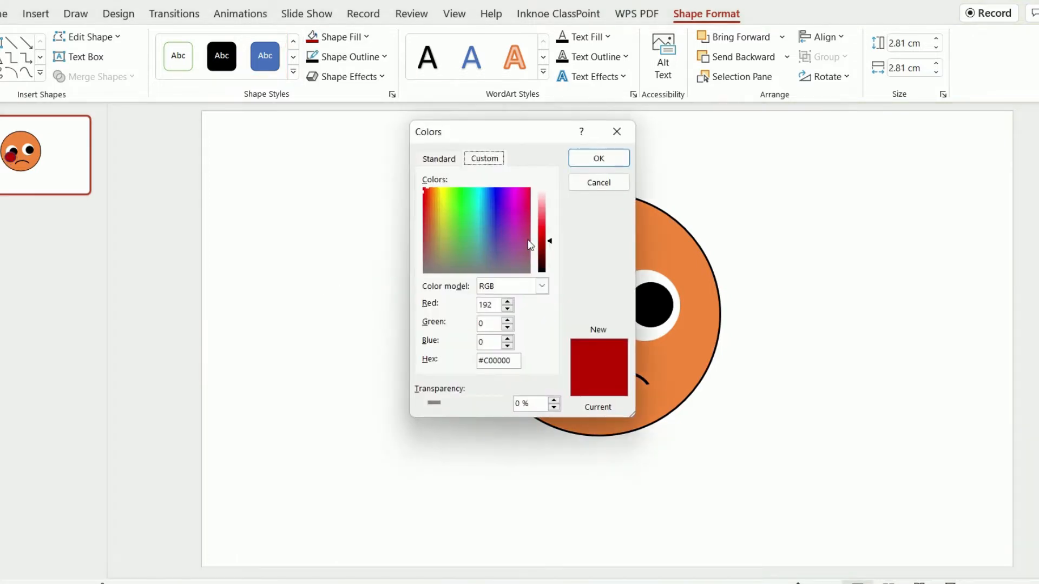
pyautogui.moveTo(470, 151); pyautogui.dragTo(333, 150)
pyautogui.moveTo(356, 253); pyautogui.dragTo(357, 238)
pyautogui.click(406, 170)
pyautogui.click(349, 56)
pyautogui.click(413, 276)
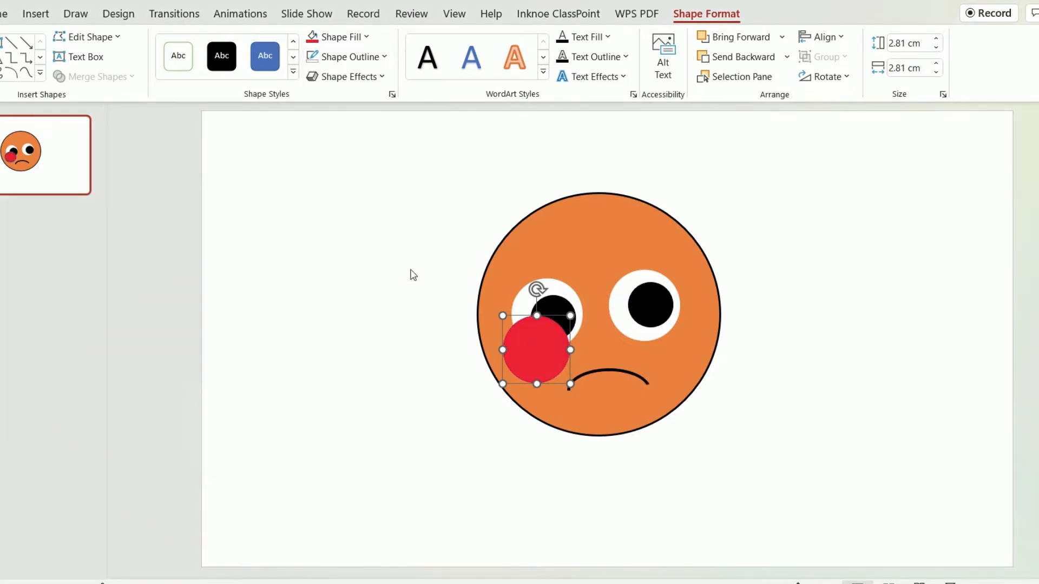
# Send the red cheek circle behind the left eye and shrink it to about 1.87 cm just below that eye.
pyautogui.click(742, 57)
pyautogui.click(743, 57)
pyautogui.click(740, 36)
pyautogui.click(784, 304)
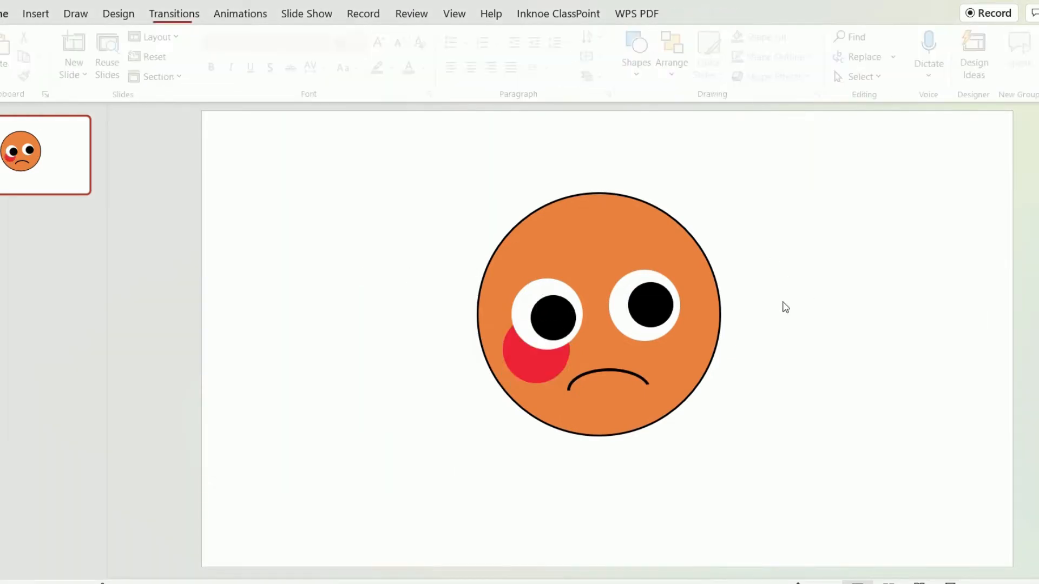
pyautogui.click(536, 365)
pyautogui.moveTo(536, 365)
pyautogui.mouseDown()
pyautogui.moveTo(521, 359)
pyautogui.moveTo(531, 376)
pyautogui.mouseUp()
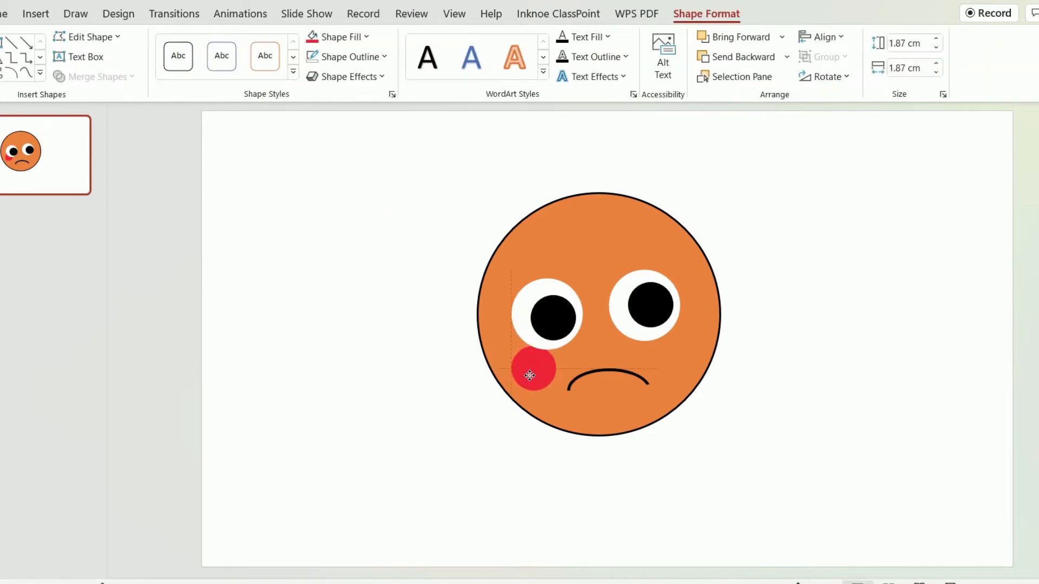
# Make the cheek circle's solid fill partly transparent.
pyautogui.rightClick(543, 368)
pyautogui.click(609, 559)
pyautogui.click(964, 208)
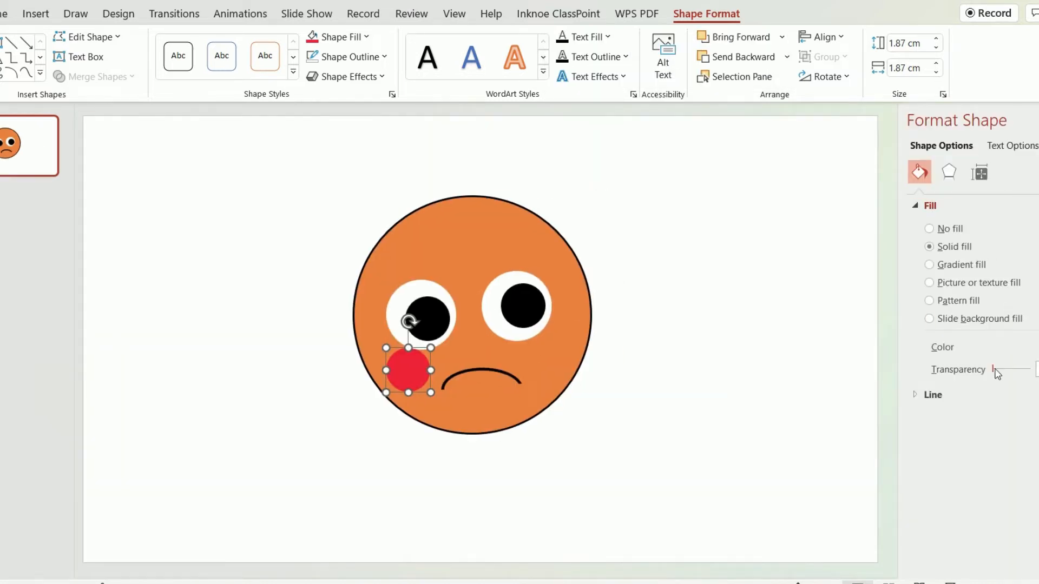
pyautogui.moveTo(993, 369); pyautogui.dragTo(1010, 375)
pyautogui.click(790, 403)
pyautogui.moveTo(410, 371); pyautogui.dragTo(411, 365)
# Apply the third soft edge variation to the red cheek circle.
pyautogui.click(347, 76)
pyautogui.moveTo(368, 255)
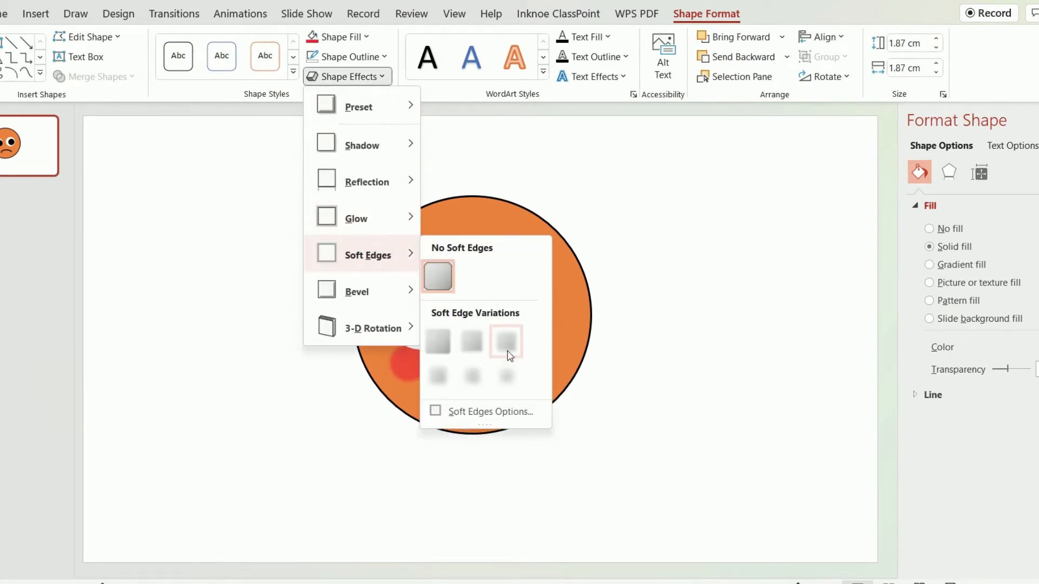
pyautogui.click(509, 354)
pyautogui.click(616, 373)
# Enlarge the softened cheek circle below the left eye to about 2.67 cm.
pyautogui.click(411, 368)
pyautogui.moveTo(430, 385); pyautogui.dragTo(441, 396)
pyautogui.moveTo(425, 376); pyautogui.dragTo(444, 400)
# Place a copy of the cheek below the right eye and send it behind that eye.
pyautogui.moveTo(421, 377); pyautogui.dragTo(569, 349)
pyautogui.click(747, 59)
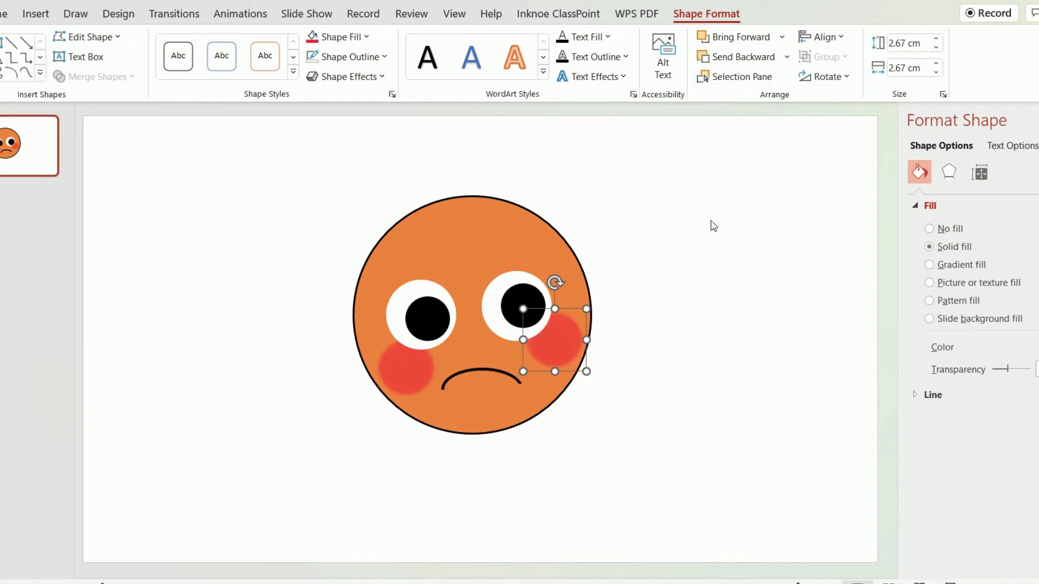
pyautogui.click(711, 225)
# Draw an isosceles triangle about 0.99 cm wide and 1.36 cm tall between the eyes as a nose.
pyautogui.click(36, 14)
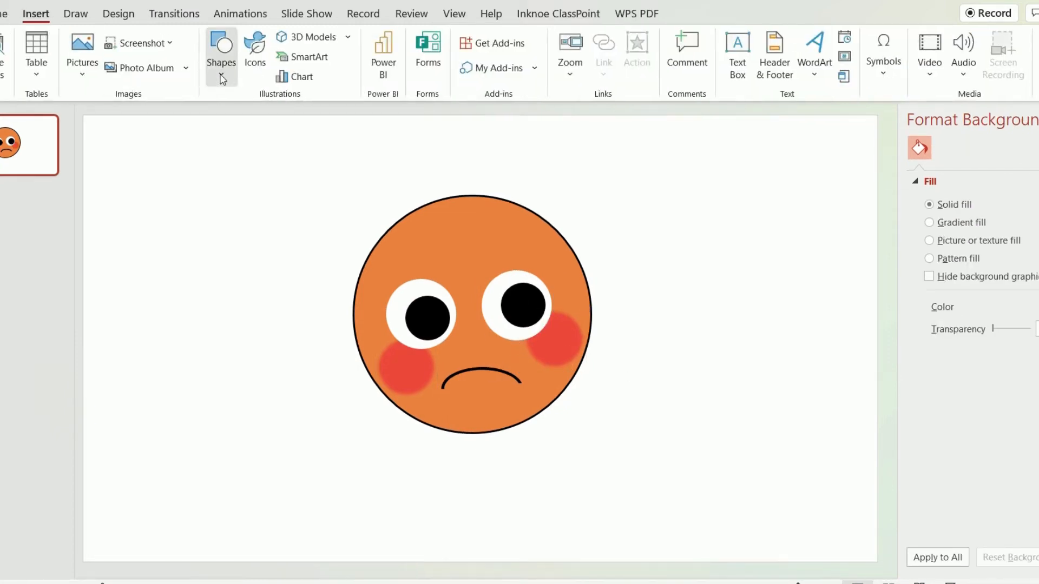
pyautogui.click(221, 57)
pyautogui.click(244, 273)
pyautogui.moveTo(491, 354); pyautogui.dragTo(474, 344)
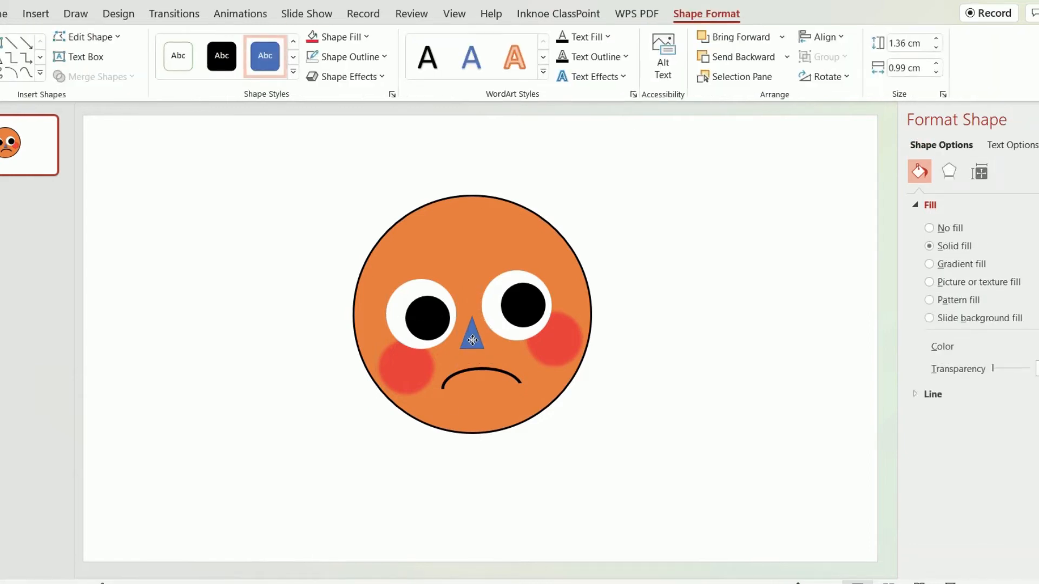
# Fill the nose triangle with the face's orange and give it a black 2¼ pt outline.
pyautogui.click(340, 37)
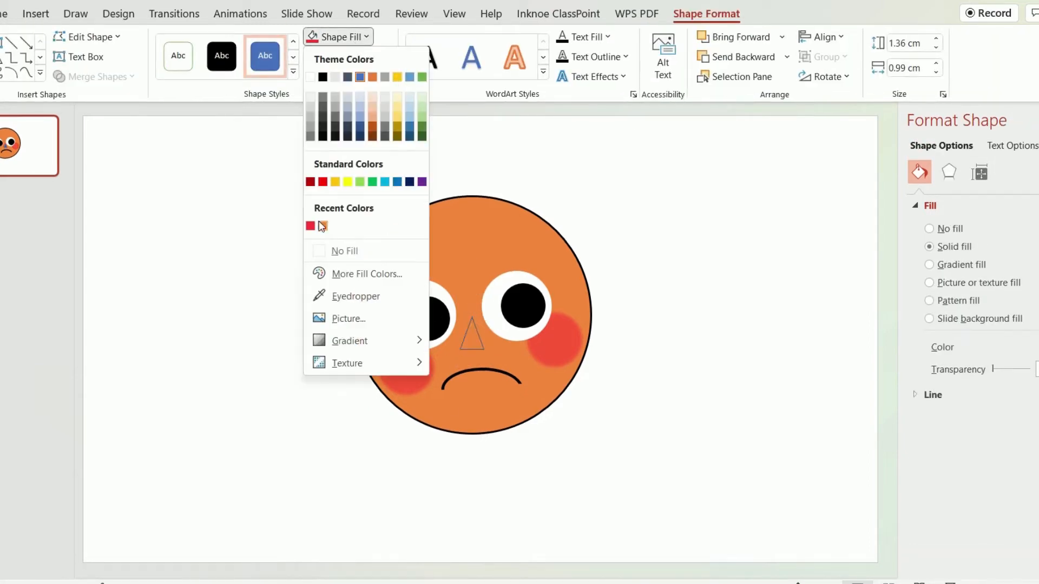
pyautogui.click(322, 227)
pyautogui.click(360, 57)
pyautogui.click(364, 57)
pyautogui.click(364, 57)
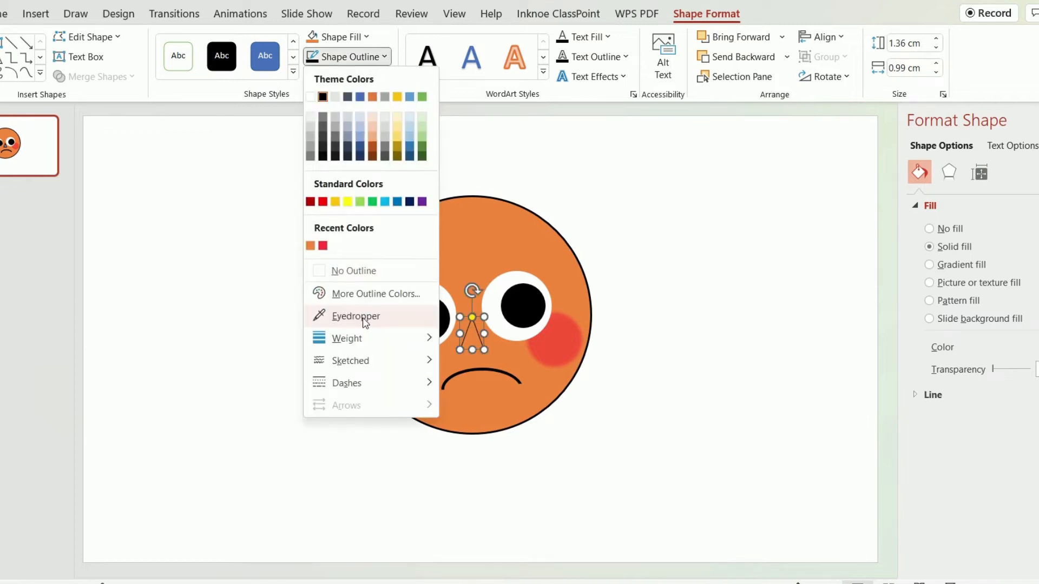
pyautogui.moveTo(372, 340)
pyautogui.click(489, 436)
pyautogui.click(584, 428)
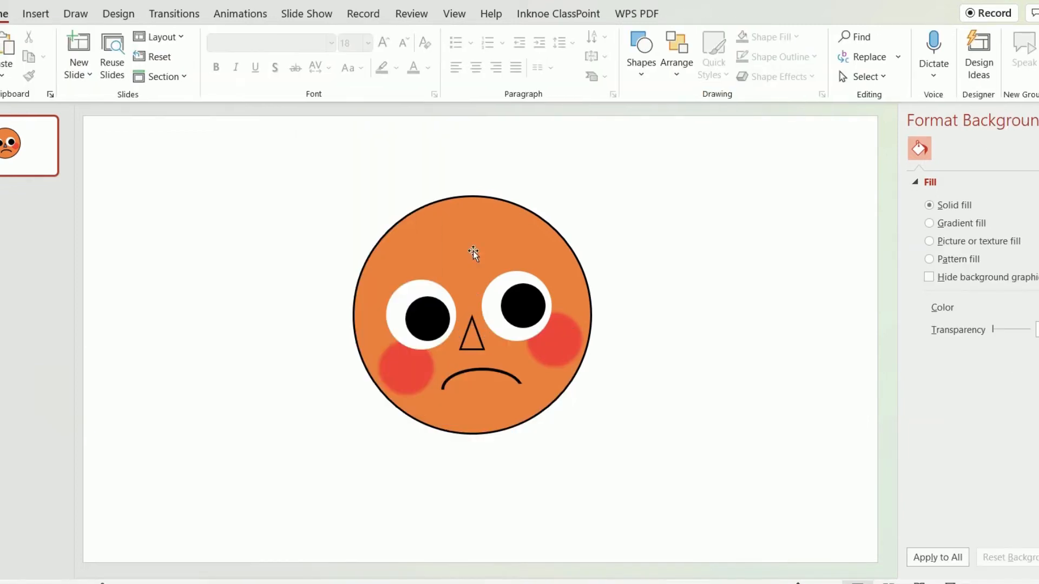
# Copy the mouth arc, shrink and rotate the copy into a slanted brow, and place one above each eye.
pyautogui.click(475, 373)
pyautogui.hotkey('ctrl', 'c')
pyautogui.hotkey('ctrl', 'v')
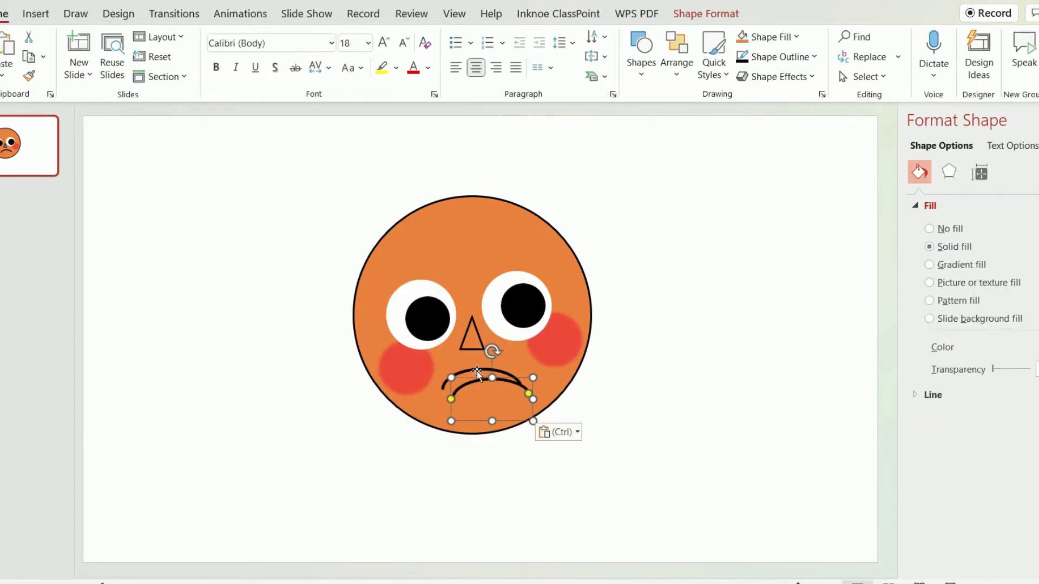
pyautogui.moveTo(484, 383); pyautogui.dragTo(426, 291)
pyautogui.hotkey('ctrl', 'z')
pyautogui.click(479, 382)
pyautogui.moveTo(480, 381); pyautogui.dragTo(515, 273)
pyautogui.hotkey('ctrl', 'c')
pyautogui.hotkey('ctrl', 'v')
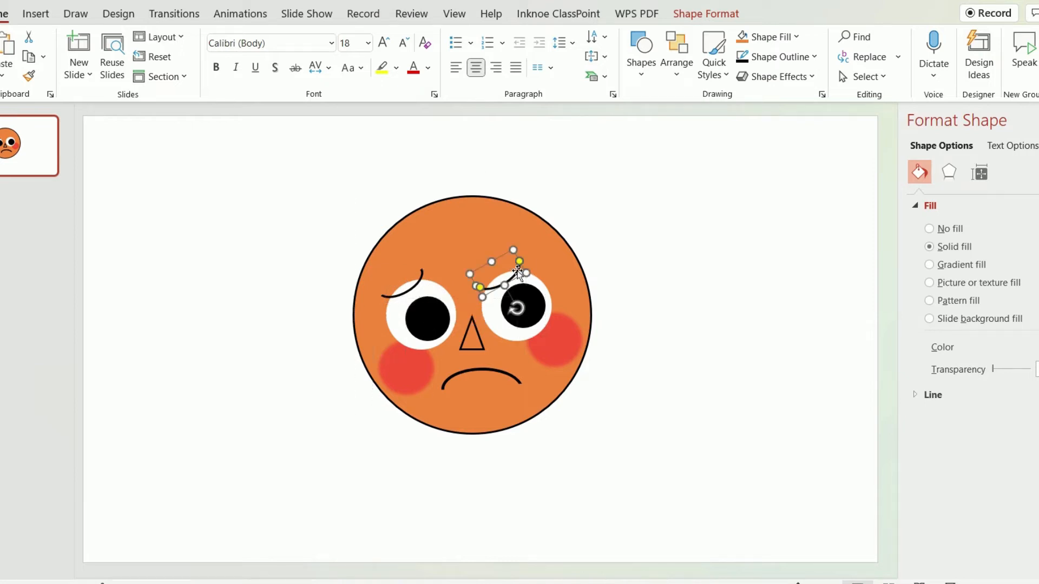
# Draw a large trapezoid wider than the head and position it over the face as hair.
pyautogui.click(36, 14)
pyautogui.click(221, 56)
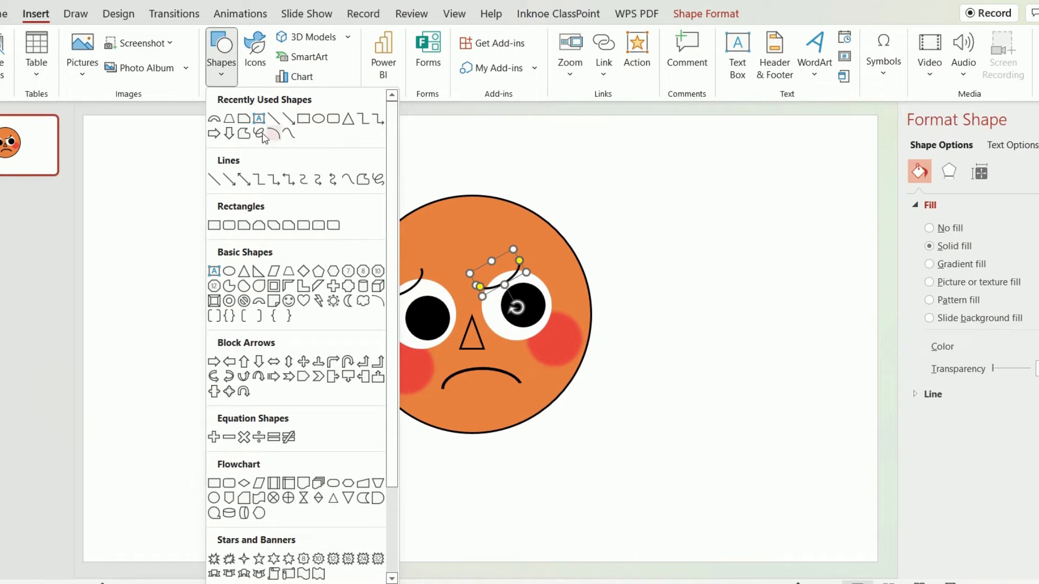
pyautogui.click(289, 271)
pyautogui.moveTo(337, 207); pyautogui.dragTo(647, 410)
pyautogui.moveTo(585, 355); pyautogui.dragTo(564, 348)
# Send the trapezoid behind the whole face and give it the solid black style.
pyautogui.rightClick(563, 347)
pyautogui.click(622, 323)
pyautogui.click(222, 59)
pyautogui.click(687, 355)
# Duplicate the face circle, move the copy away from the head and shrink it to a small ear oval.
pyautogui.click(513, 258)
pyautogui.hotkey('ctrl', 'c')
pyautogui.hotkey('ctrl', 'v')
pyautogui.moveTo(512, 256); pyautogui.dragTo(316, 239)
pyautogui.moveTo(405, 425); pyautogui.dragTo(240, 271)
# Duplicate the ear oval and place a smaller copy inside it, about 2.71 cm wide and 3.15 cm tall.
pyautogui.hotkey('ctrl', 'c')
pyautogui.hotkey('ctrl', 'v')
pyautogui.moveTo(228, 245); pyautogui.dragTo(235, 245)
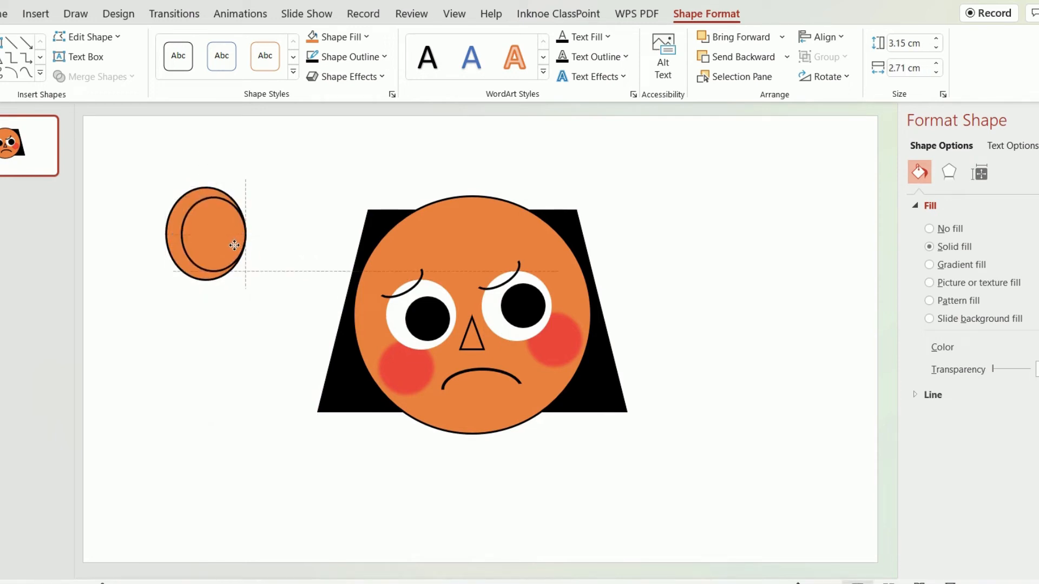
# Fill the inner ear oval dark gold and remove its outline.
pyautogui.click(346, 37)
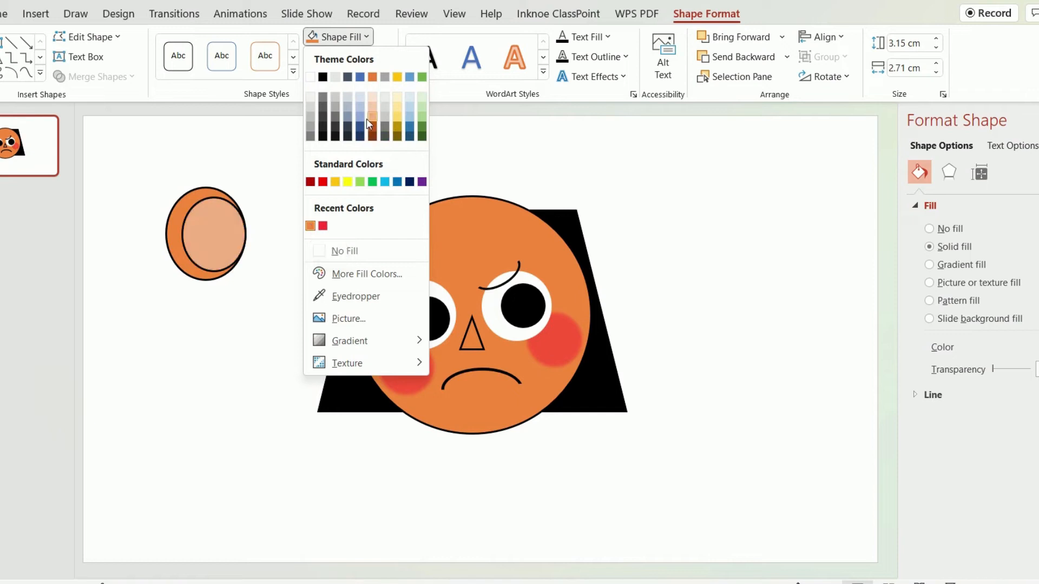
pyautogui.click(398, 125)
pyautogui.click(349, 57)
pyautogui.click(346, 267)
# Group the two ear ovals and place them at the head's left edge, about 2.01 cm wide and 2.96 cm tall.
pyautogui.moveTo(266, 290); pyautogui.dragTo(125, 159)
pyautogui.moveTo(250, 284); pyautogui.dragTo(370, 355)
pyautogui.click(199, 232)
pyautogui.click(186, 208)
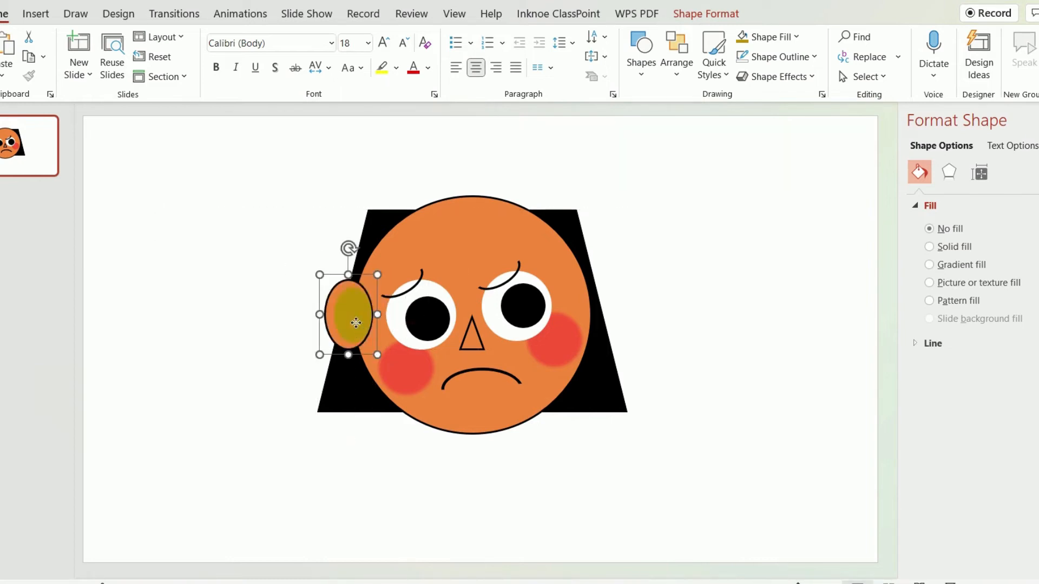
# Send the left ear behind the face circle and tuck it against the edge of the head.
pyautogui.rightClick(352, 324)
pyautogui.click(706, 13)
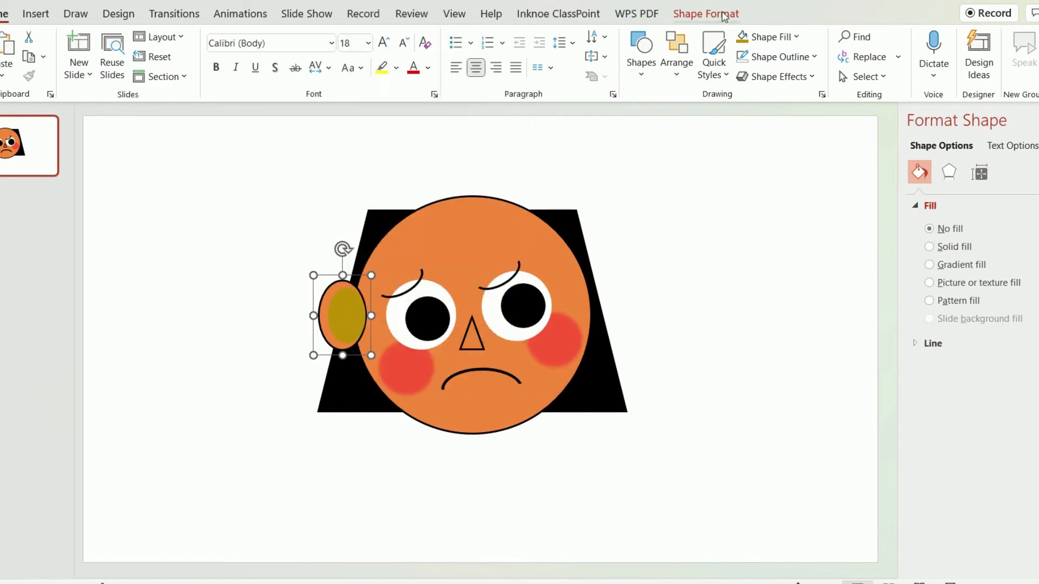
pyautogui.click(743, 57)
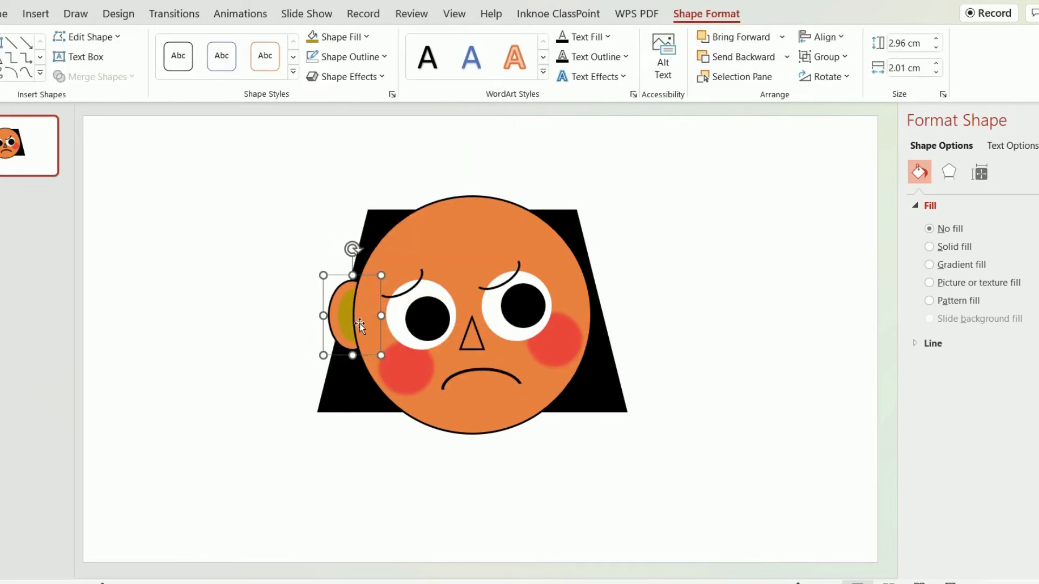
# Duplicate the ear, move the copy to the head's right edge and flip it horizontally.
pyautogui.hotkey('ctrl', 'c')
pyautogui.hotkey('ctrl', 'v')
pyautogui.moveTo(381, 319); pyautogui.dragTo(595, 316)
pyautogui.click(825, 77)
pyautogui.click(849, 159)
# Send the right ear backward until it sits behind the face circle.
pyautogui.click(749, 61)
pyautogui.click(750, 58)
pyautogui.click(726, 366)
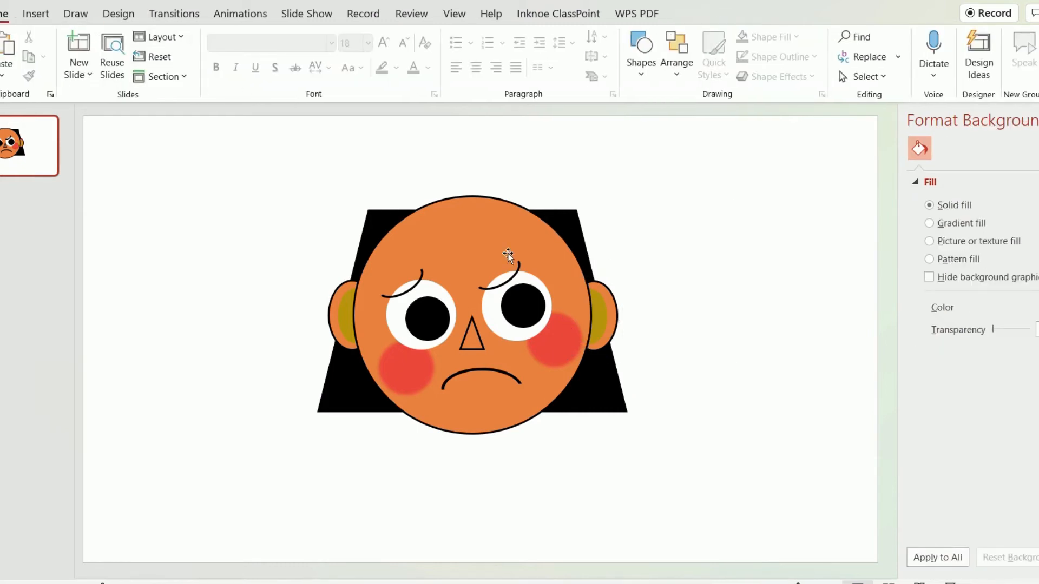
# Duplicate the orange face circle and place the copy to the left of the head.
pyautogui.click(501, 231)
pyautogui.hotkey('ctrl', 'c')
pyautogui.hotkey('ctrl', 'v')
pyautogui.moveTo(503, 233); pyautogui.dragTo(247, 212)
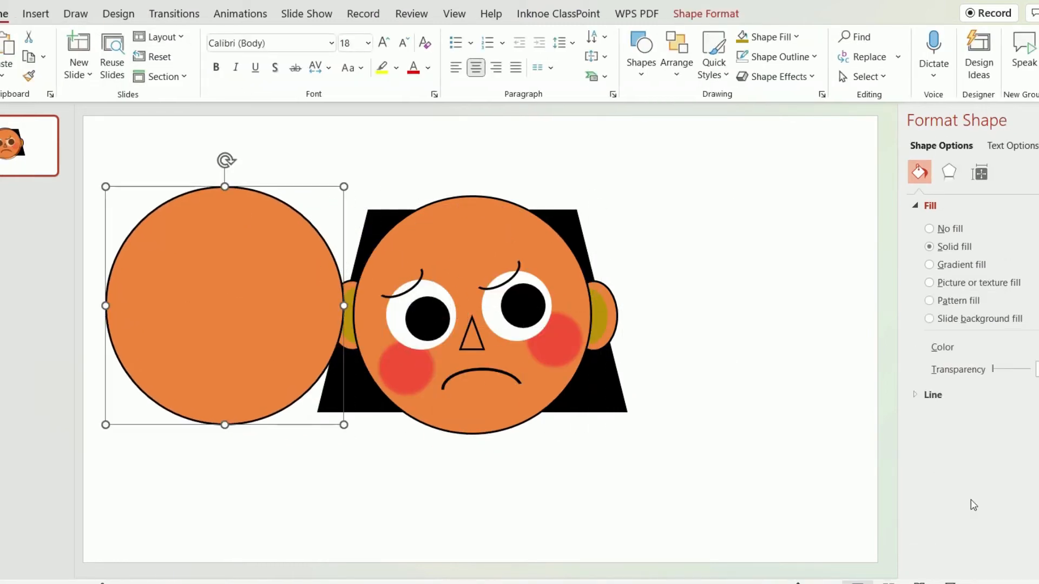
pyautogui.scroll(-5, 366, 336)
pyautogui.moveTo(367, 337); pyautogui.dragTo(349, 332)
# Draw a wide rectangle covering the upper half of the copied face circle.
pyautogui.click(35, 13)
pyautogui.click(221, 54)
pyautogui.click(303, 118)
pyautogui.moveTo(265, 255)
pyautogui.mouseDown()
pyautogui.moveTo(364, 285)
pyautogui.moveTo(422, 318)
pyautogui.mouseUp()
# Select the copied circle and the rectangle and fragment them into separate pieces.
pyautogui.click(345, 325)
pyautogui.keyDown('shift'); pyautogui.click(362, 292); pyautogui.keyUp('shift')
pyautogui.click(96, 77)
pyautogui.click(93, 138)
pyautogui.click(696, 427)
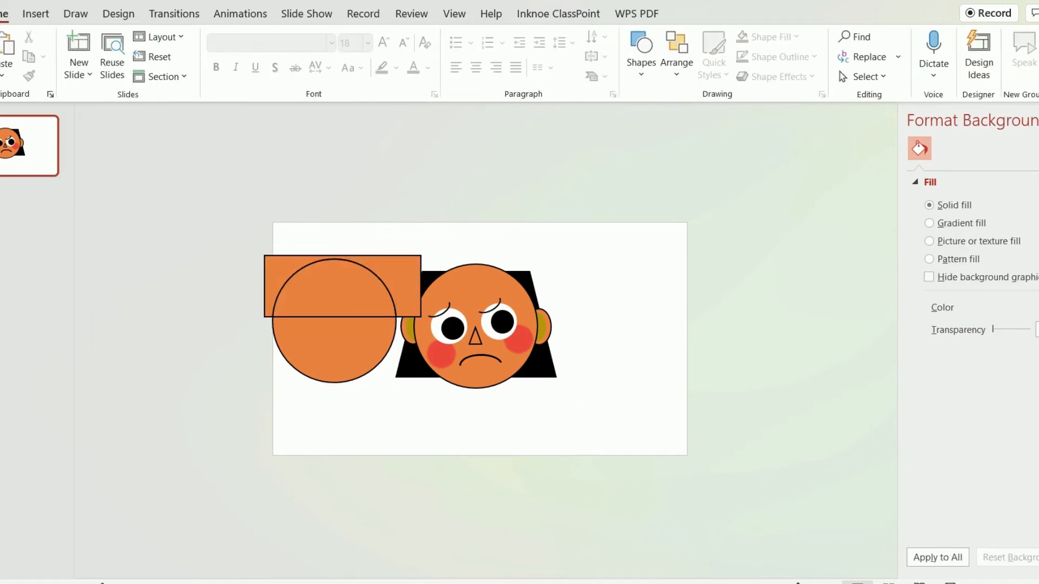
# Pull the fragmented pieces apart and place the upper half-circle over the top of the head as a hair cap.
pyautogui.click(1038, 583)
pyautogui.moveTo(242, 278); pyautogui.dragTo(482, 255)
pyautogui.moveTo(287, 216); pyautogui.dragTo(292, 442)
pyautogui.moveTo(483, 234); pyautogui.dragTo(479, 207)
# Fill the half-circle hair cap on the head with black.
pyautogui.click(704, 14)
pyautogui.click(339, 34)
pyautogui.click(323, 79)
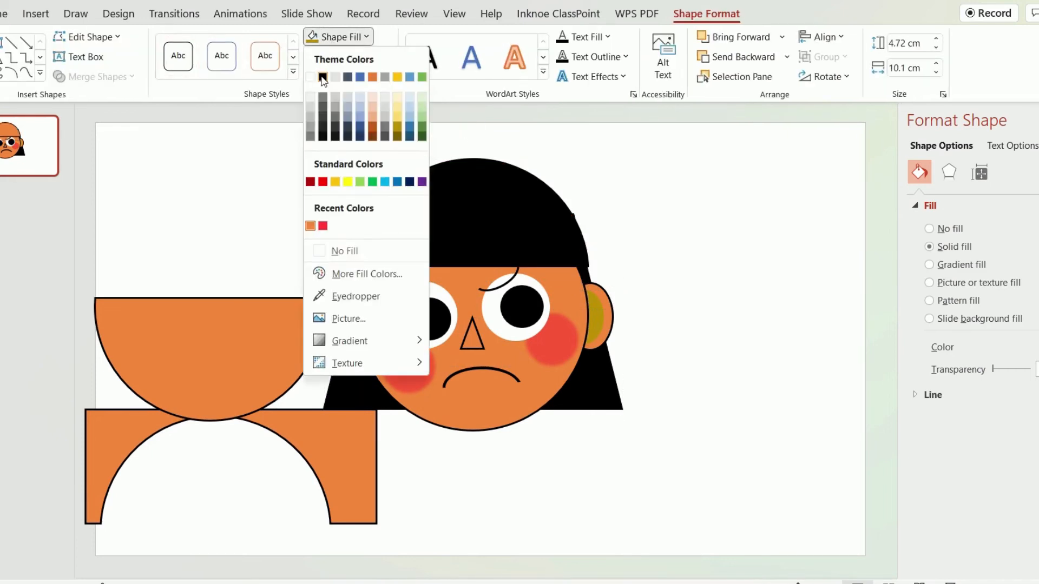
pyautogui.press('Escape')
# Adjust the slant and position of the black hair trapezoid behind the head so its upper corners stay under the hair cap.
pyautogui.click(603, 372)
pyautogui.moveTo(371, 213); pyautogui.dragTo(372, 215)
pyautogui.hotkey('ctrl', 'Right')
pyautogui.hotkey('ctrl', 'Right')
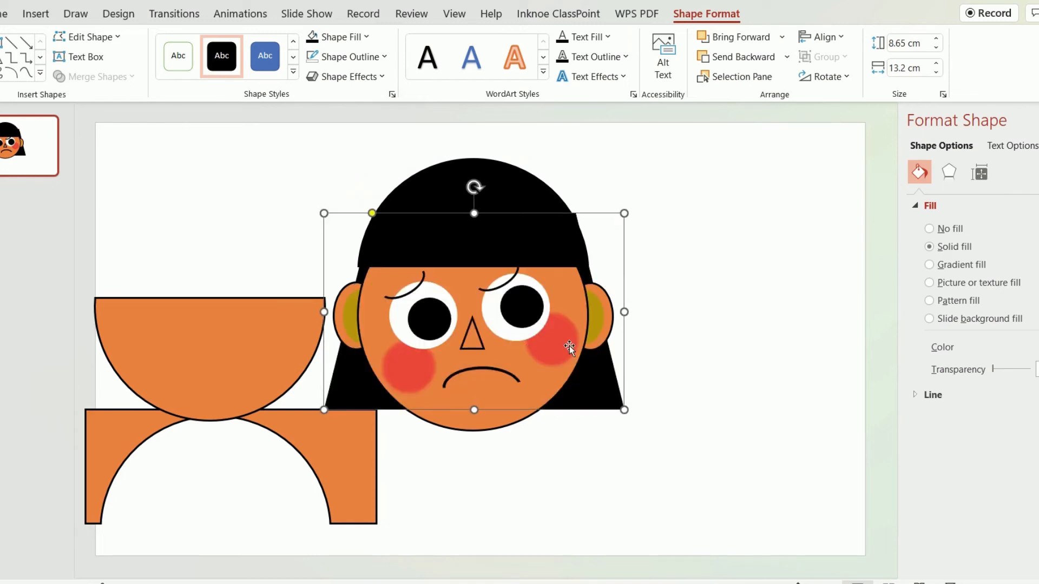
pyautogui.hotkey('ctrl', 'Left')
pyautogui.hotkey('ctrl', 'Left')
pyautogui.moveTo(373, 213); pyautogui.dragTo(373, 213)
# Delete the two leftover orange fragments beside the head.
pyautogui.click(700, 294)
pyautogui.click(266, 339)
pyautogui.press('Delete')
pyautogui.click(343, 452)
pyautogui.press('Delete')
# Draw a thin upright triangle about 1.99 cm high and 0.51 cm wide on the lower edge of the fringe.
pyautogui.click(437, 192)
pyautogui.click(43, 17)
pyautogui.click(221, 64)
pyautogui.click(338, 125)
pyautogui.moveTo(452, 263); pyautogui.dragTo(453, 265)
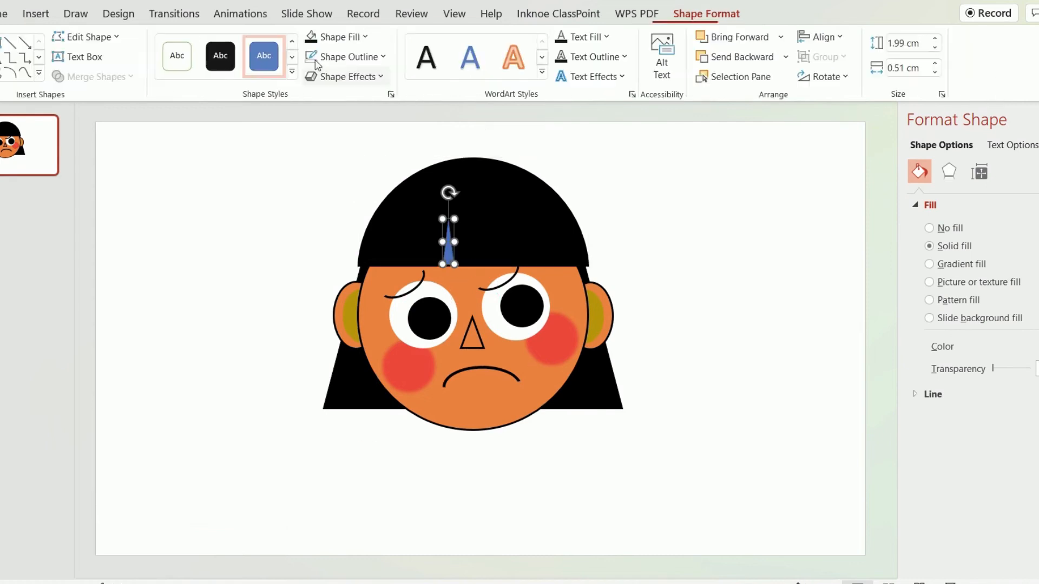
# Fill the thin fringe triangle with the face's orange and get rid of its blue outline.
pyautogui.click(341, 37)
pyautogui.click(320, 226)
pyautogui.click(351, 56)
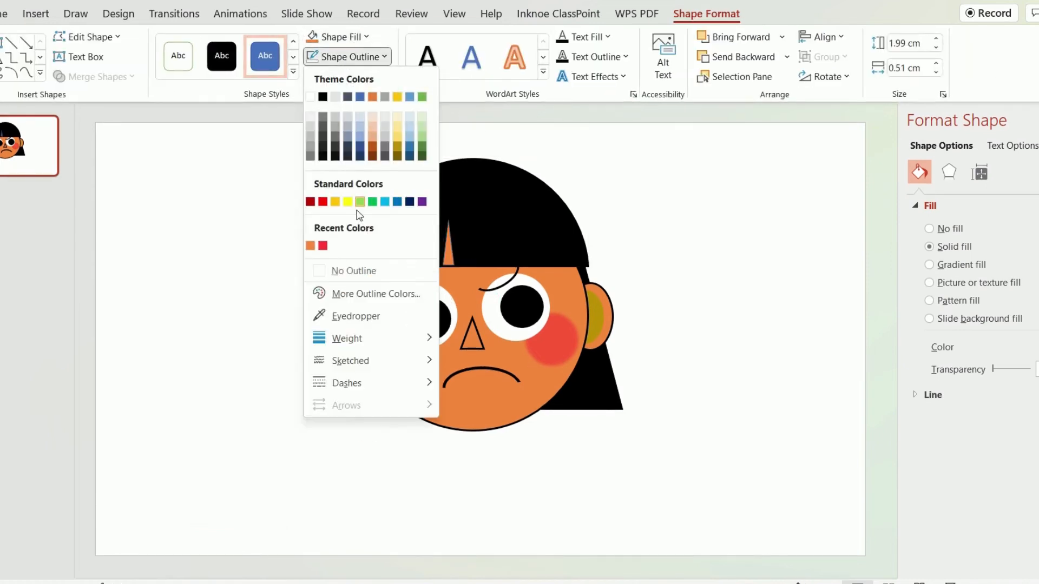
pyautogui.click(343, 291)
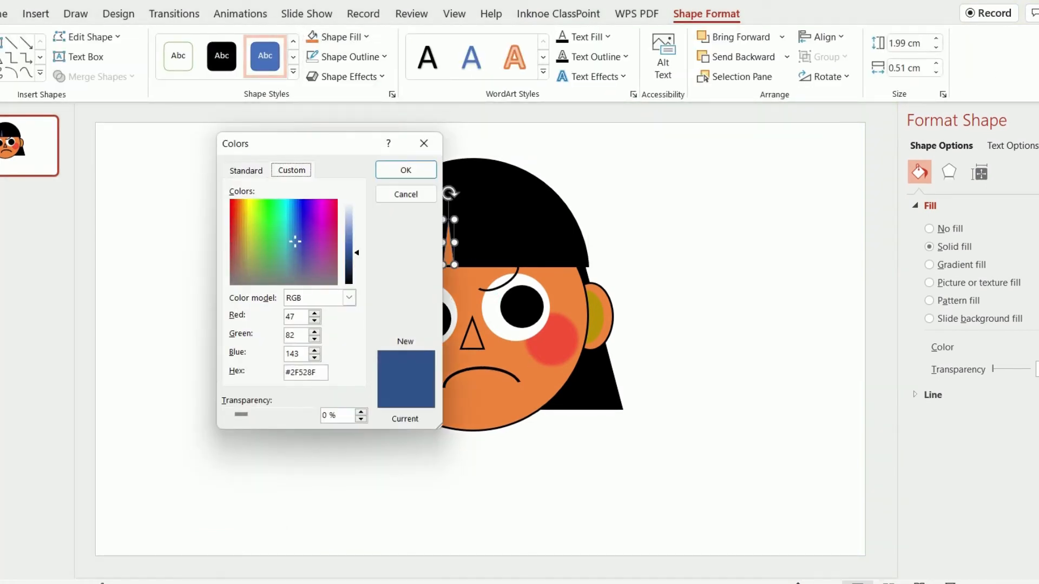
pyautogui.click(423, 143)
pyautogui.scroll(5, 666, 490)
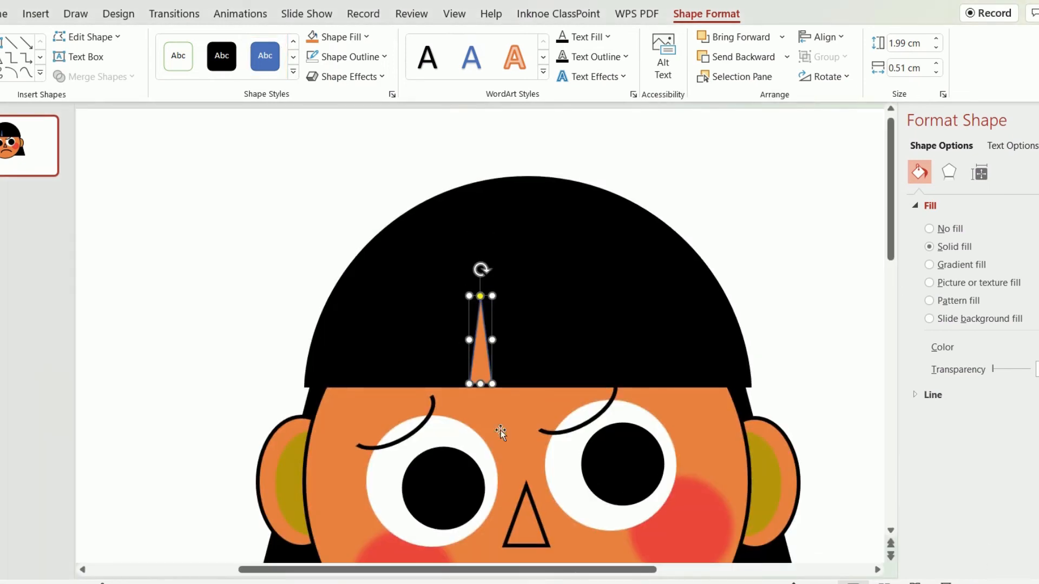
# Lower the orange triangle slightly onto the fringe edge and paste a copy just to its right.
pyautogui.click(850, 442)
pyautogui.click(479, 364)
pyautogui.moveTo(479, 365); pyautogui.dragTo(479, 369)
pyautogui.hotkey('ctrl', 'c')
pyautogui.hotkey('ctrl', 'v')
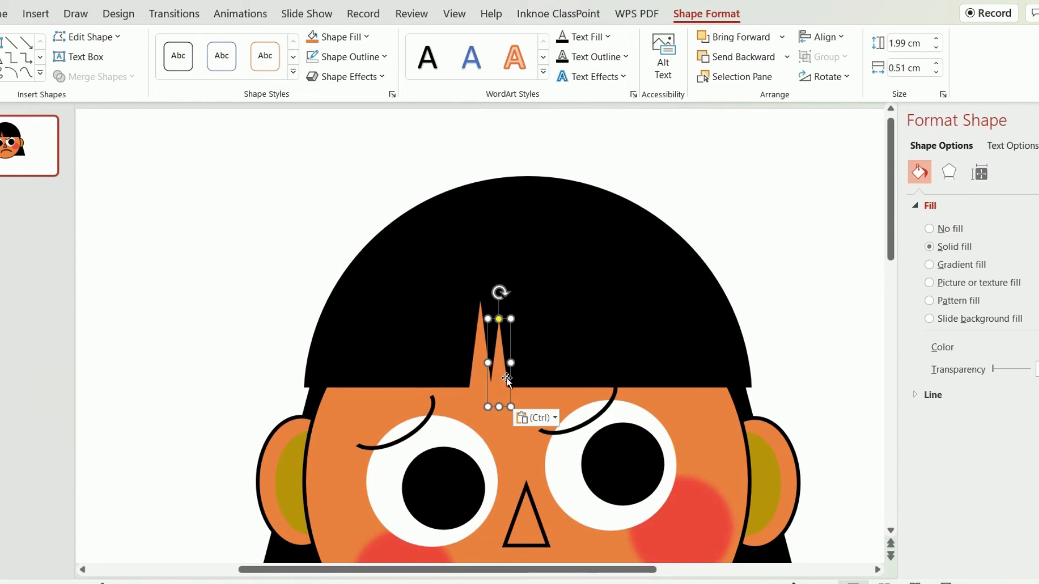
# Place another triangle copy at the right side of the fringe, narrow it to about 1.83 by 0.19 cm and tilt it.
pyautogui.click(506, 377)
pyautogui.click(501, 371)
pyautogui.moveTo(502, 371); pyautogui.dragTo(676, 398)
pyautogui.moveTo(672, 294); pyautogui.dragTo(662, 293)
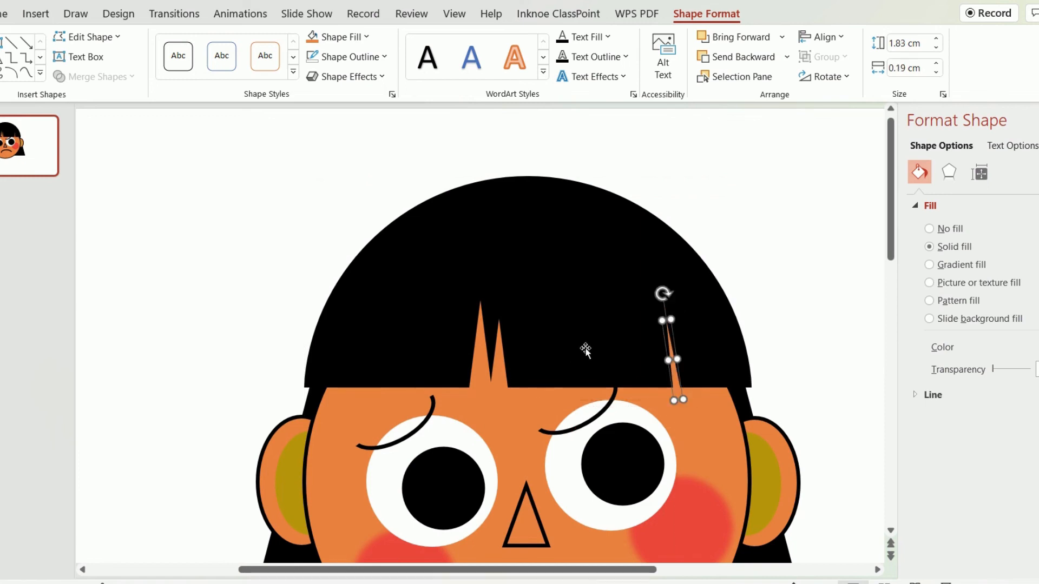
# Duplicate the narrow orange sliver, move the copy to the left side of the fringe and tilt it the opposite way.
pyautogui.hotkey('ctrl', 'd')
pyautogui.moveTo(694, 402); pyautogui.dragTo(362, 387)
pyautogui.moveTo(343, 295); pyautogui.dragTo(377, 310)
pyautogui.moveTo(349, 390); pyautogui.dragTo(360, 392)
pyautogui.keyDown('ctrl'); pyautogui.scroll(-5, 684, 420); pyautogui.keyUp('ctrl')
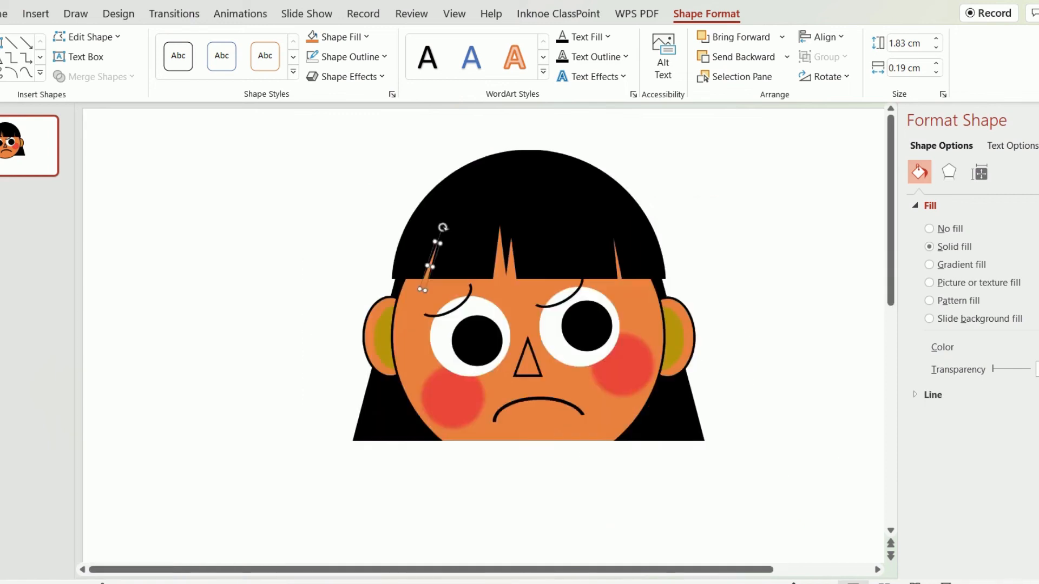
pyautogui.click(364, 415)
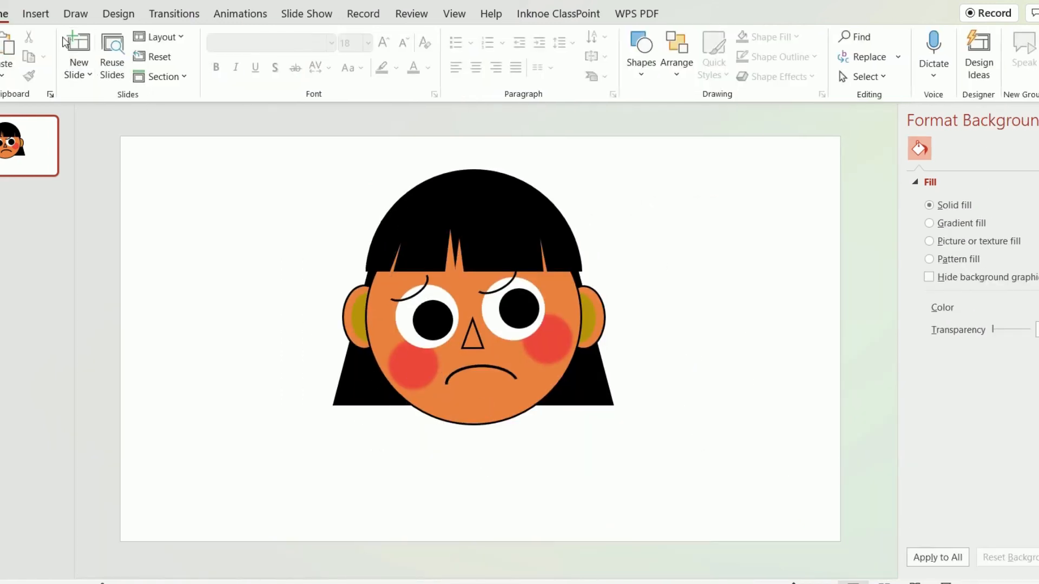
# Place a small flattened copy of the red cheek, about 1.53 by 0.68 cm, centred just below the mouth line.
pyautogui.keyDown('ctrl'); pyautogui.moveTo(403, 359); pyautogui.dragTo(483, 387); pyautogui.keyUp('ctrl')
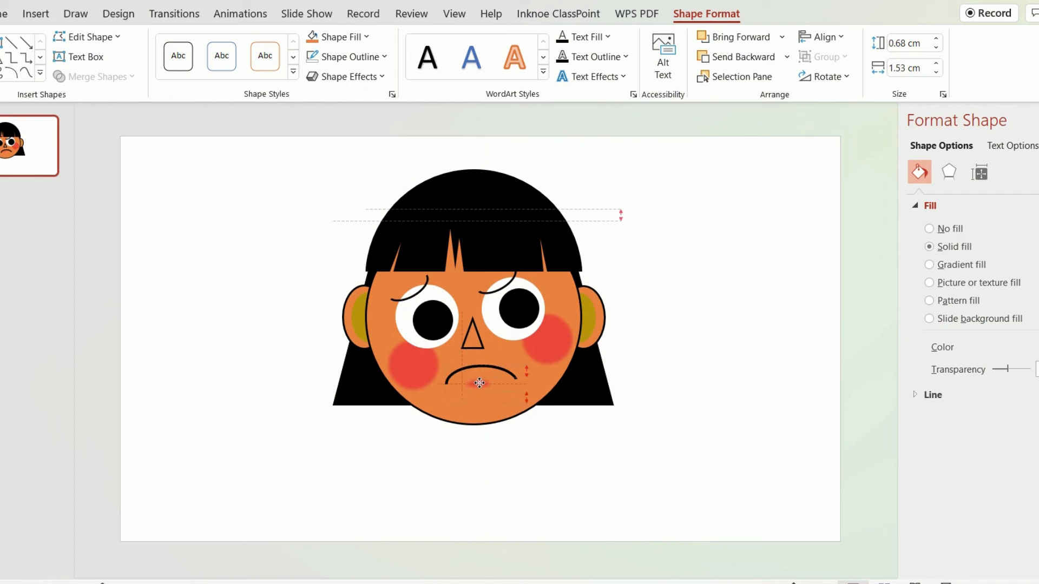
pyautogui.click(688, 423)
# Fill the left ear's olive inner ellipse with the face's orange using the Eyedropper.
pyautogui.click(360, 319)
pyautogui.click(360, 319)
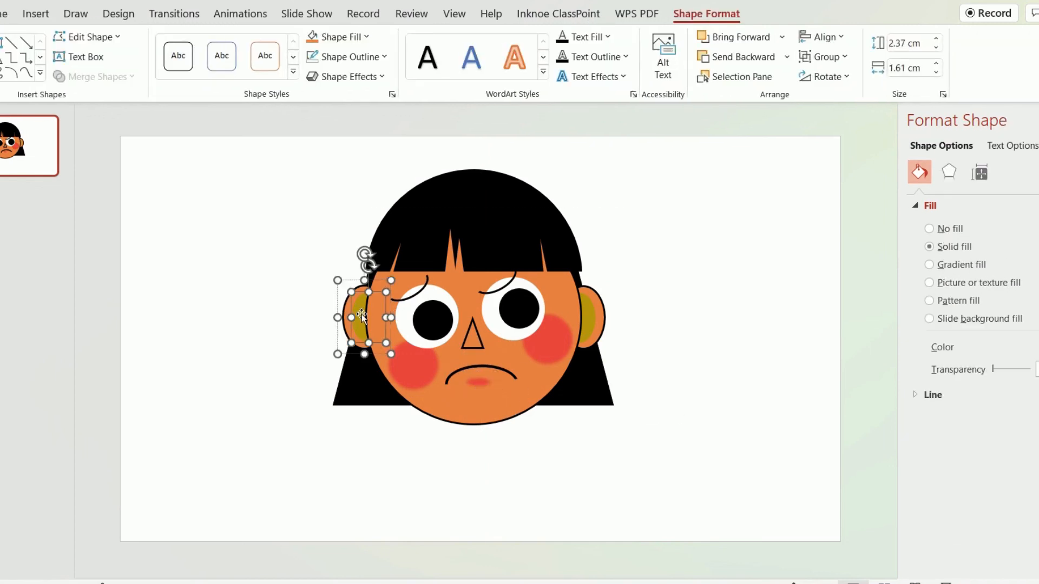
pyautogui.click(338, 37)
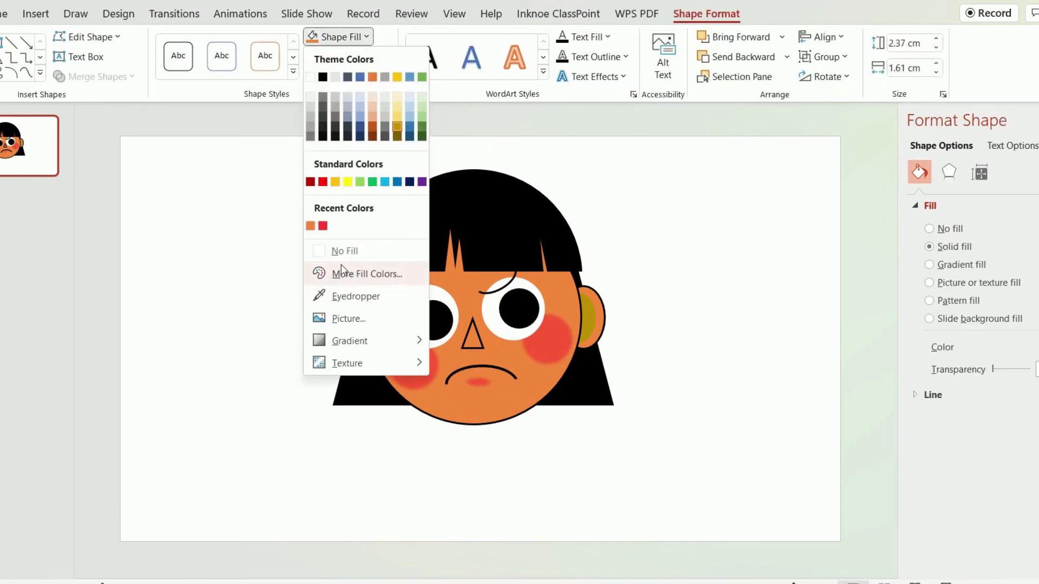
pyautogui.click(497, 348)
pyautogui.click(338, 37)
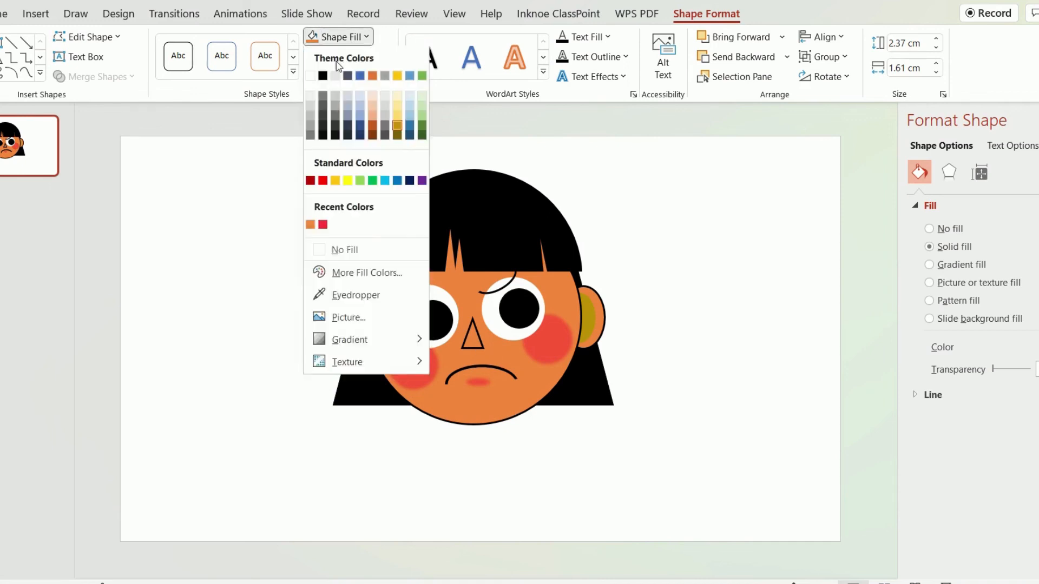
pyautogui.click(346, 294)
# Darken the left inner ear's fill to a custom deeper orange.
pyautogui.click(340, 37)
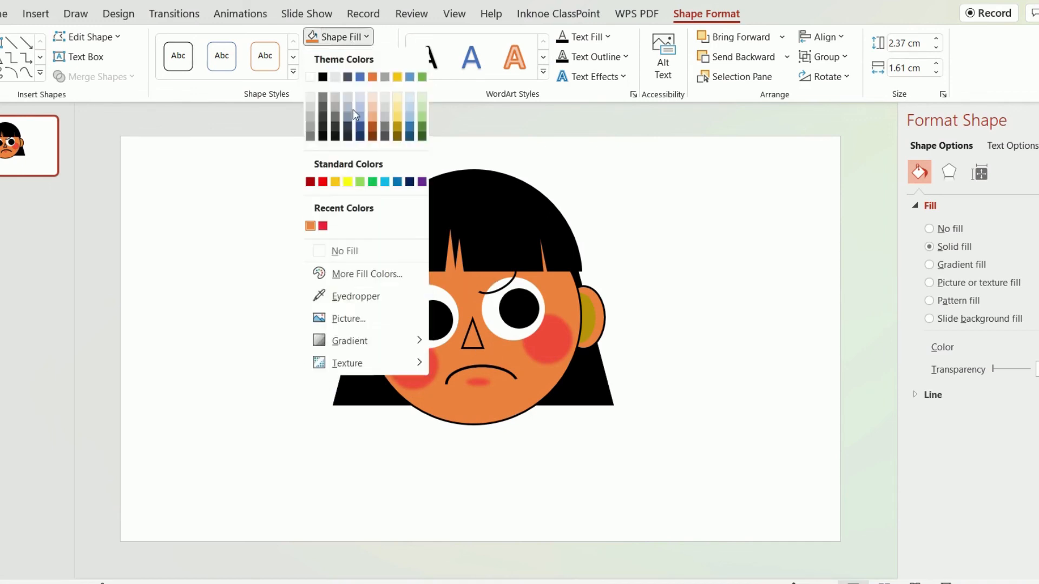
pyautogui.click(368, 273)
pyautogui.moveTo(359, 233); pyautogui.dragTo(357, 242)
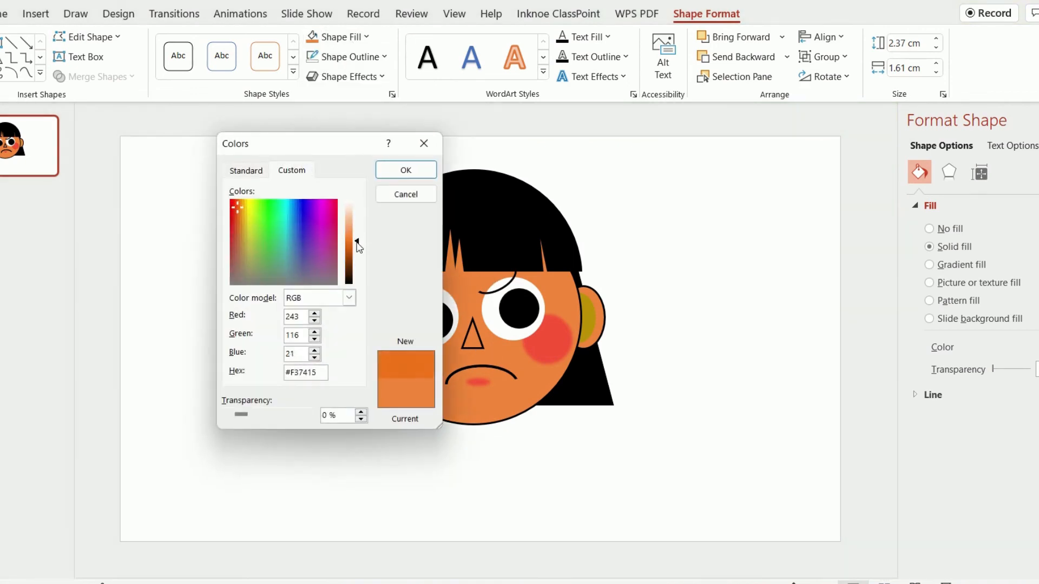
pyautogui.click(406, 170)
pyautogui.click(644, 237)
# Fill the right ear's inner ellipse with the same deeper orange as the left one.
pyautogui.click(346, 311)
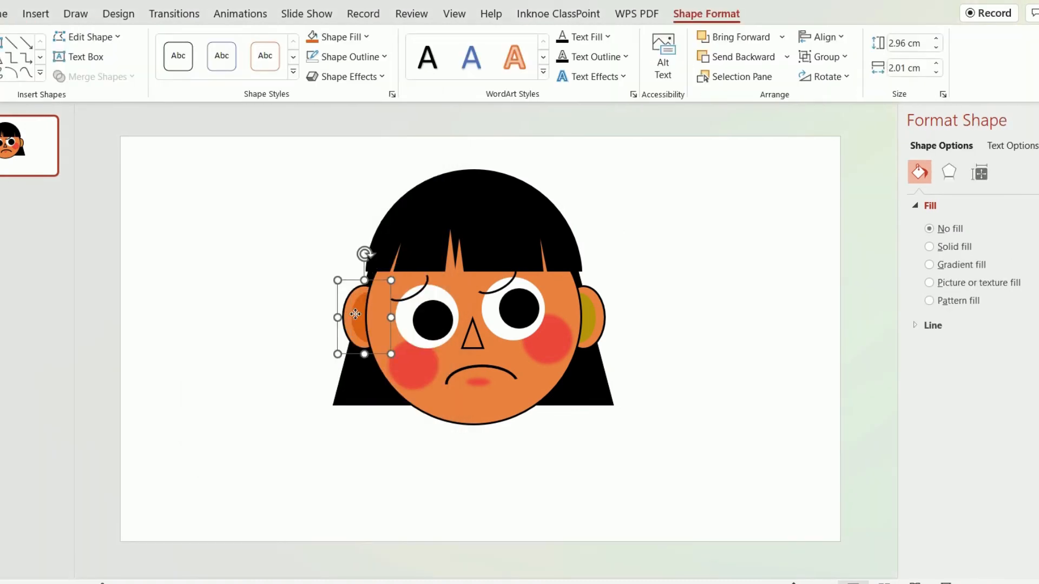
pyautogui.press('Escape')
pyautogui.click(586, 313)
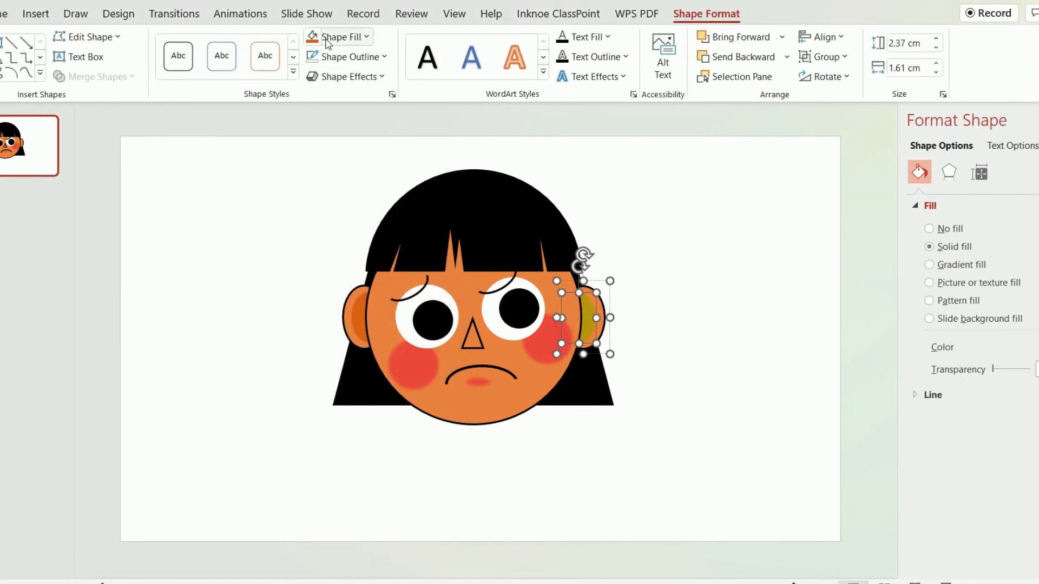
pyautogui.click(631, 282)
pyautogui.keyDown('ctrl'); pyautogui.scroll(3, 672, 465); pyautogui.keyUp('ctrl')
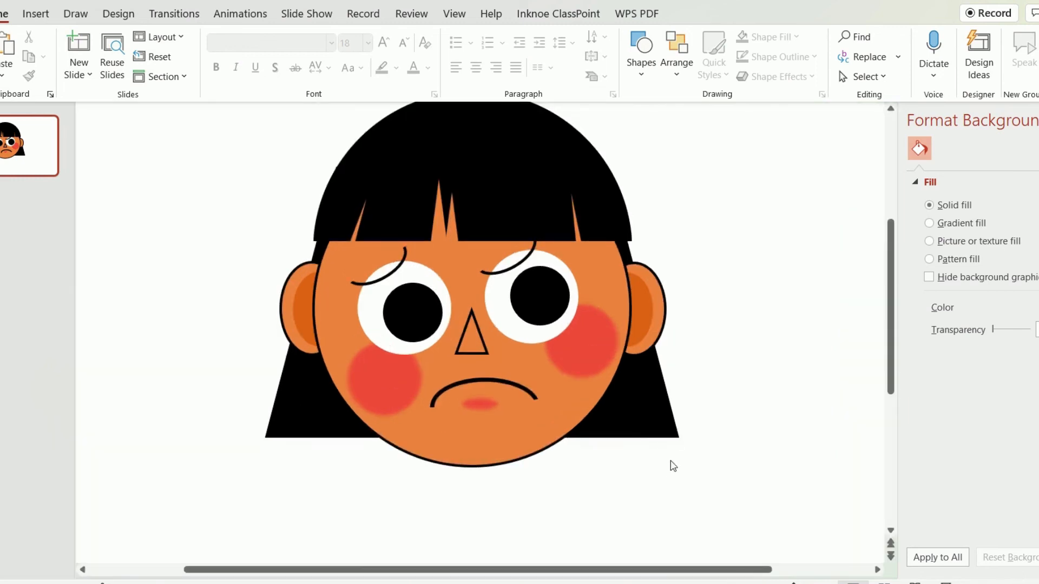
pyautogui.keyDown('ctrl'); pyautogui.scroll(-3, 742, 445); pyautogui.keyUp('ctrl')
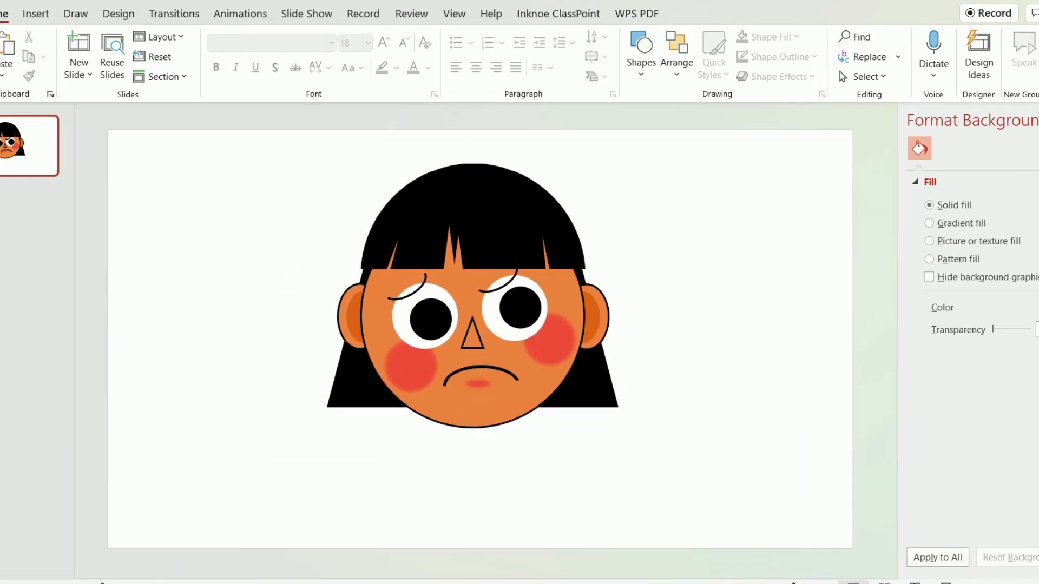
pyautogui.keyDown('ctrl'); pyautogui.scroll(-1, 742, 445); pyautogui.keyUp('ctrl')
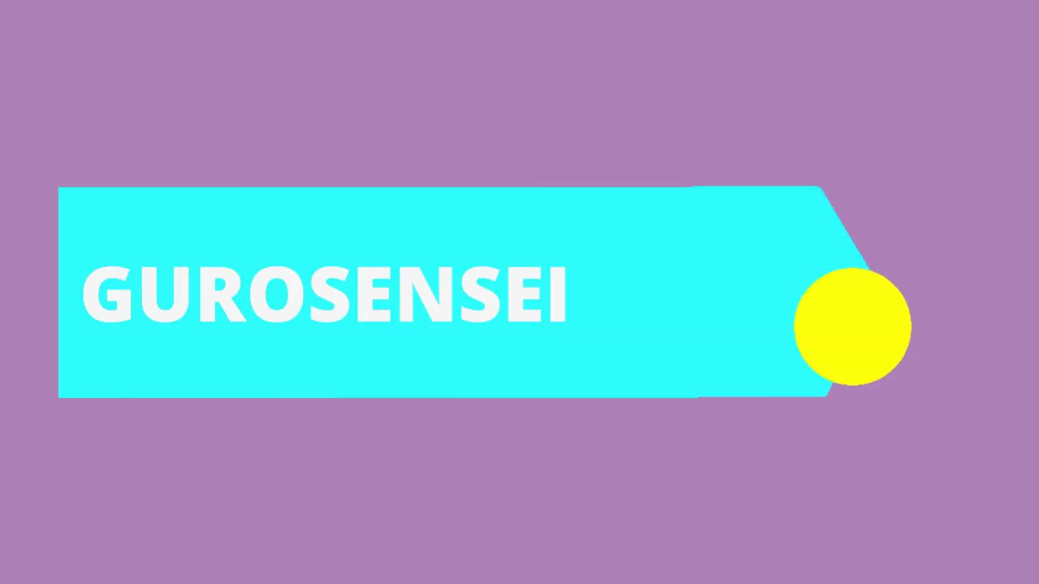